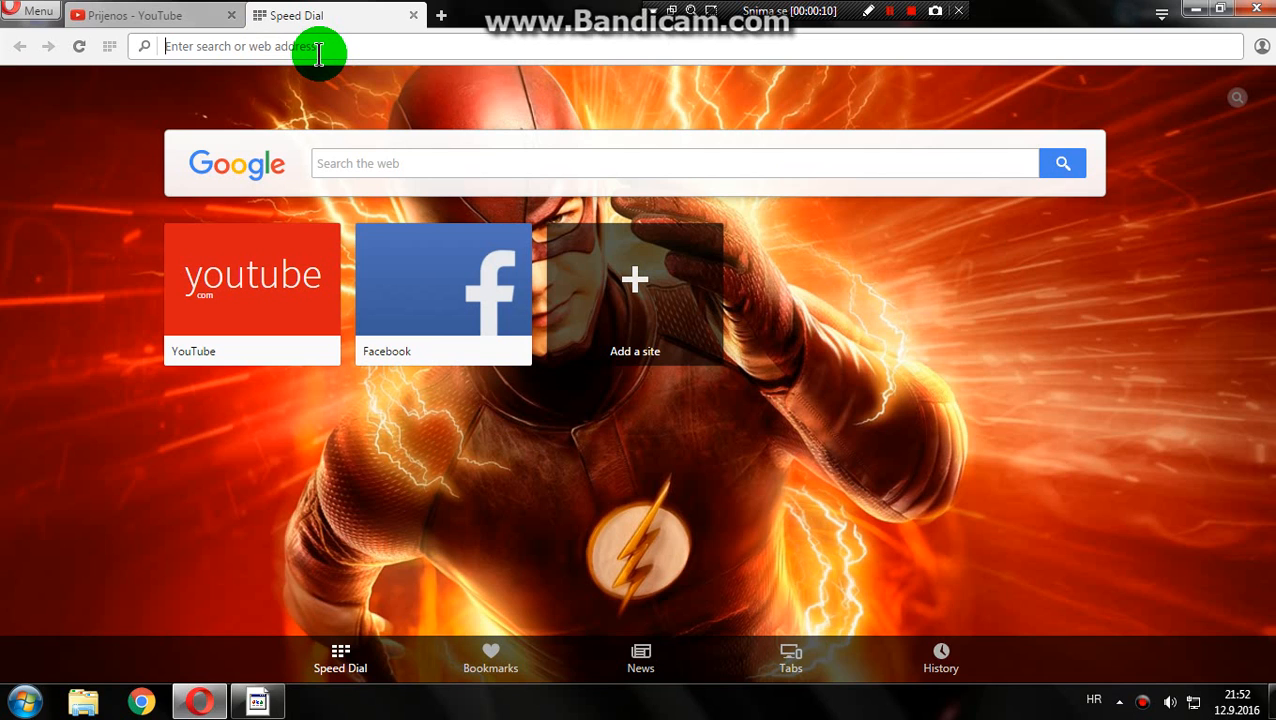
# Step: Search the web for "blue folder png"
pyautogui.write('bl')
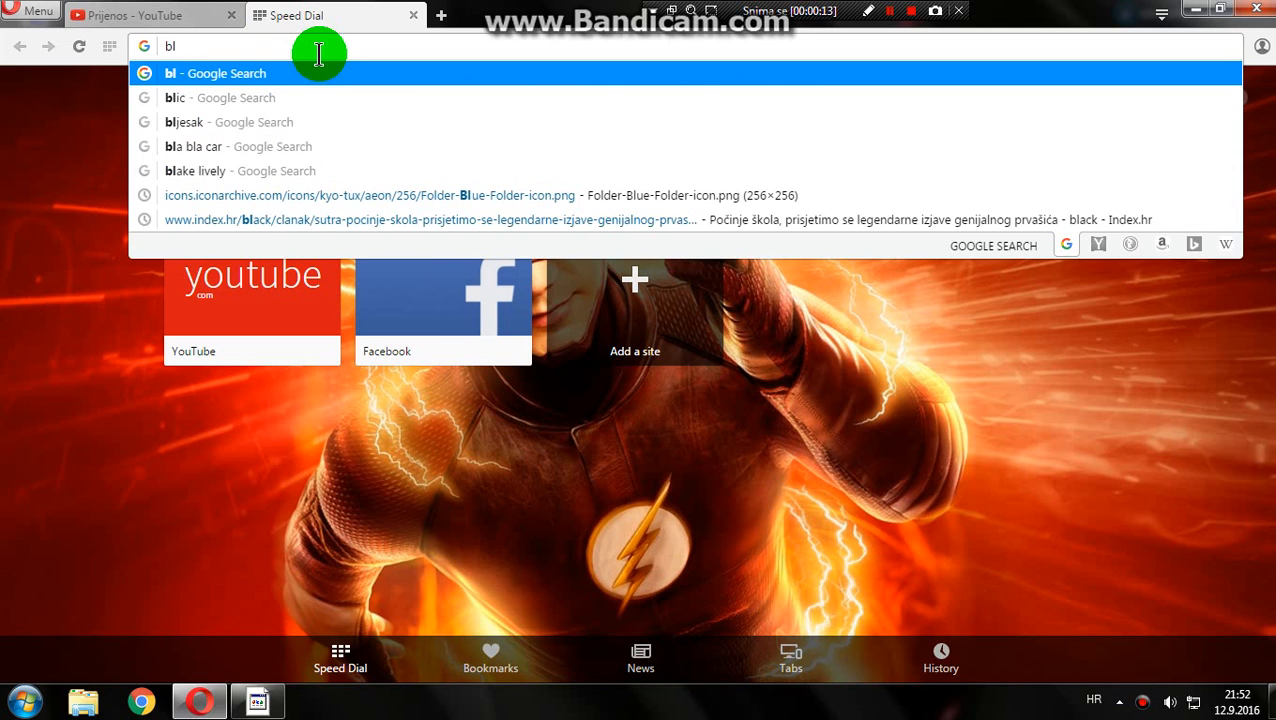
pyautogui.write('ue fo')
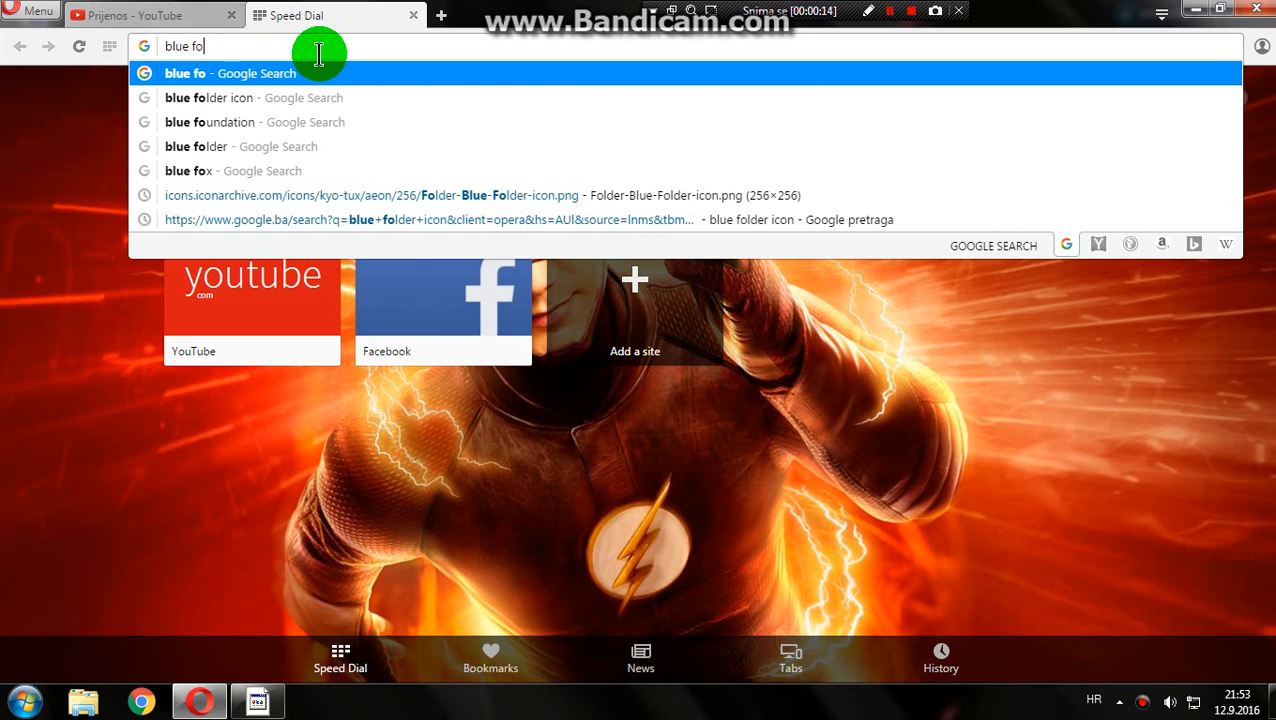
pyautogui.write('lder p')
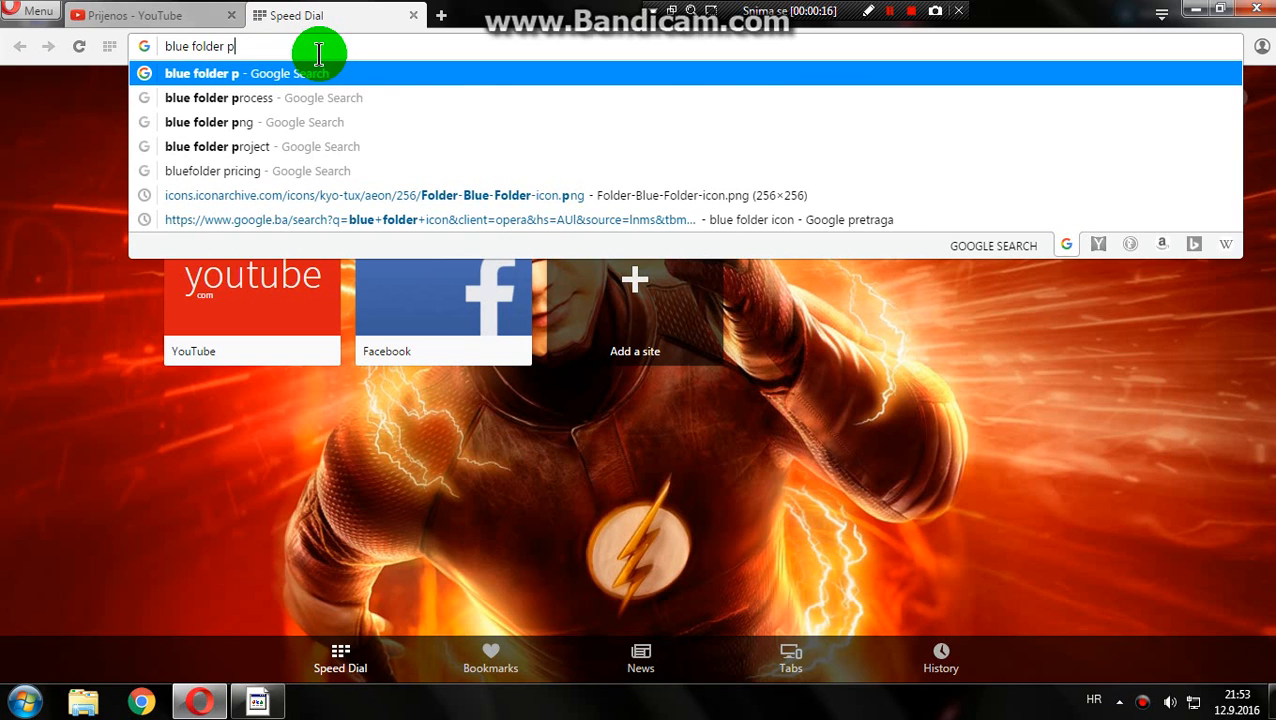
pyautogui.write('ng')
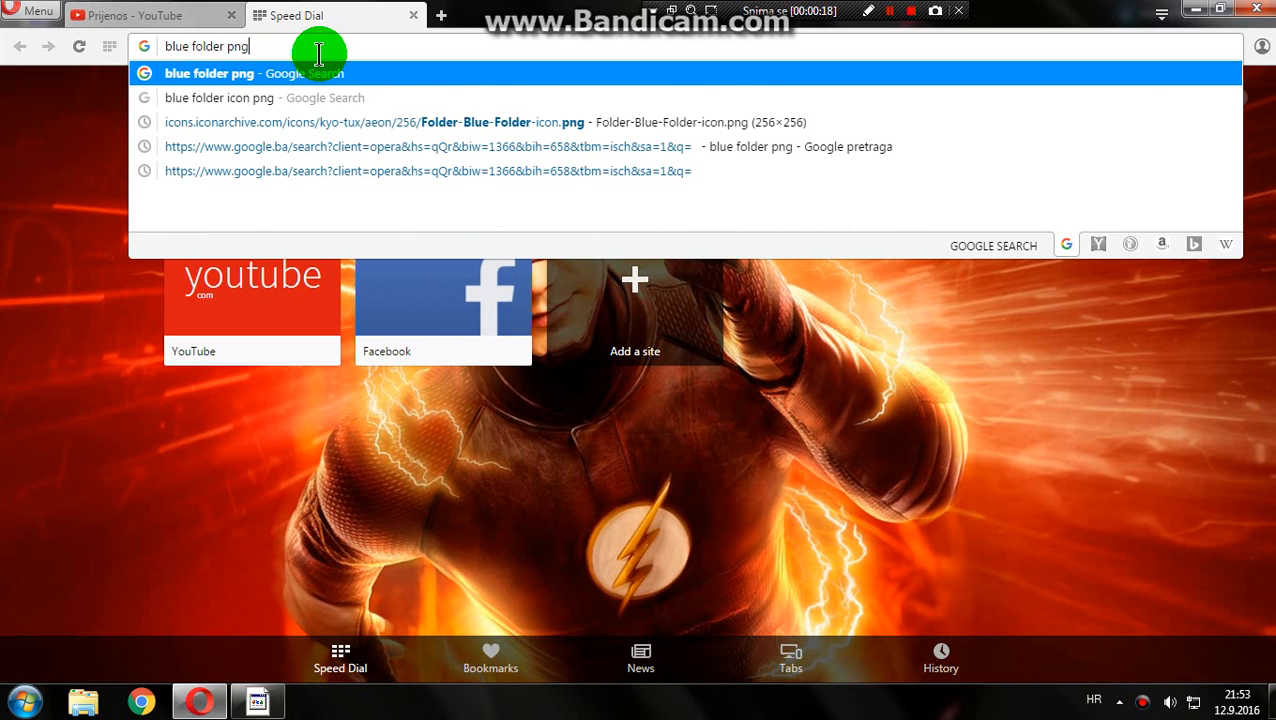
pyautogui.press('Return')
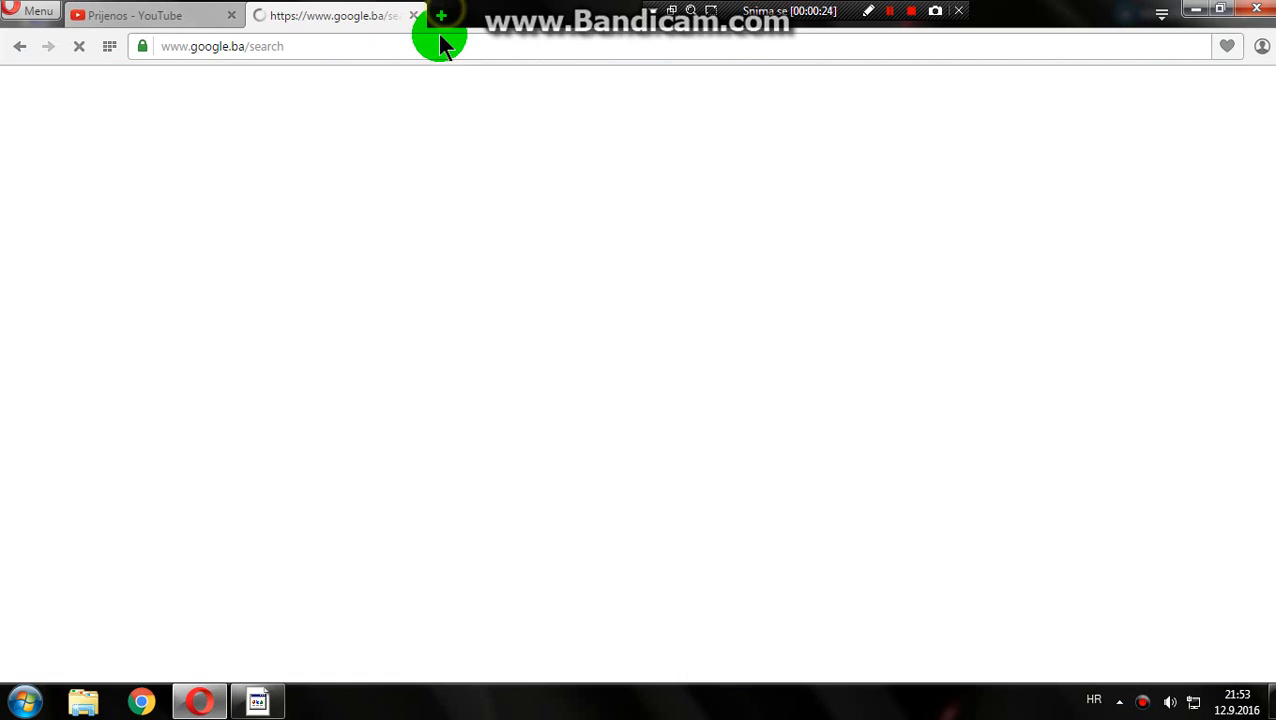
# Step: Open converticon.com in a new tab and copy its address
pyautogui.click(441, 16)
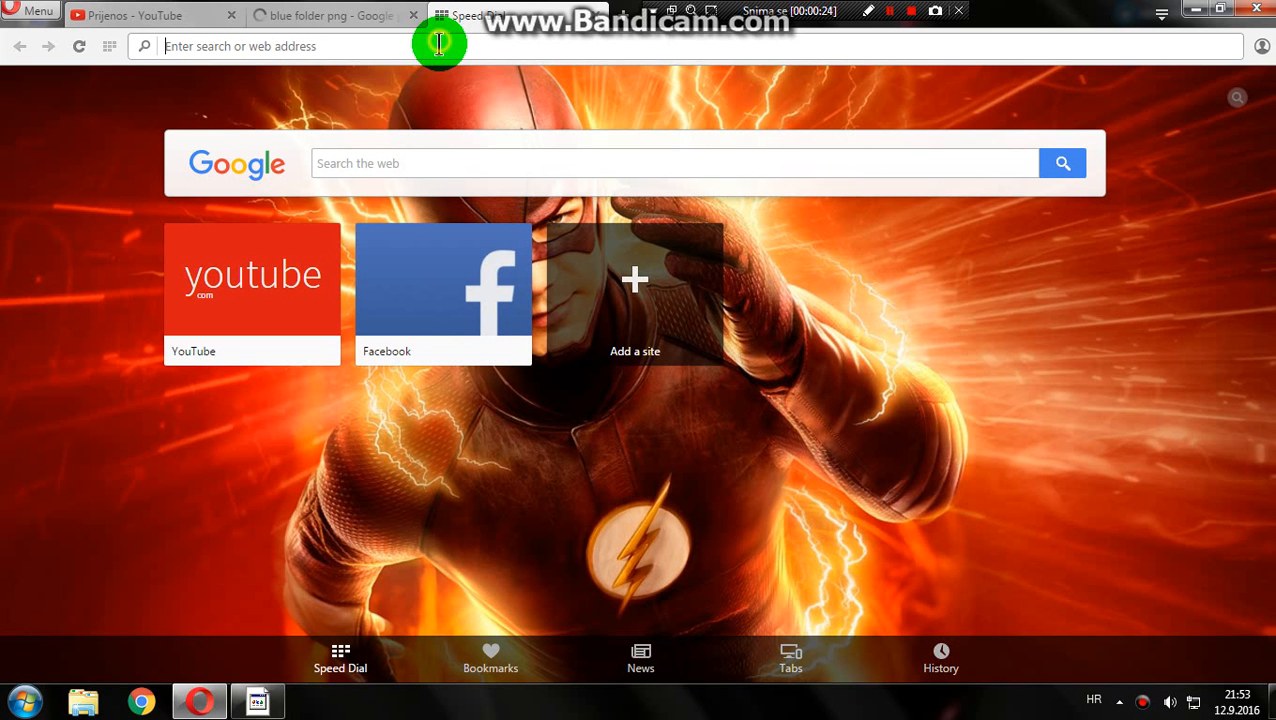
pyautogui.write('conv')
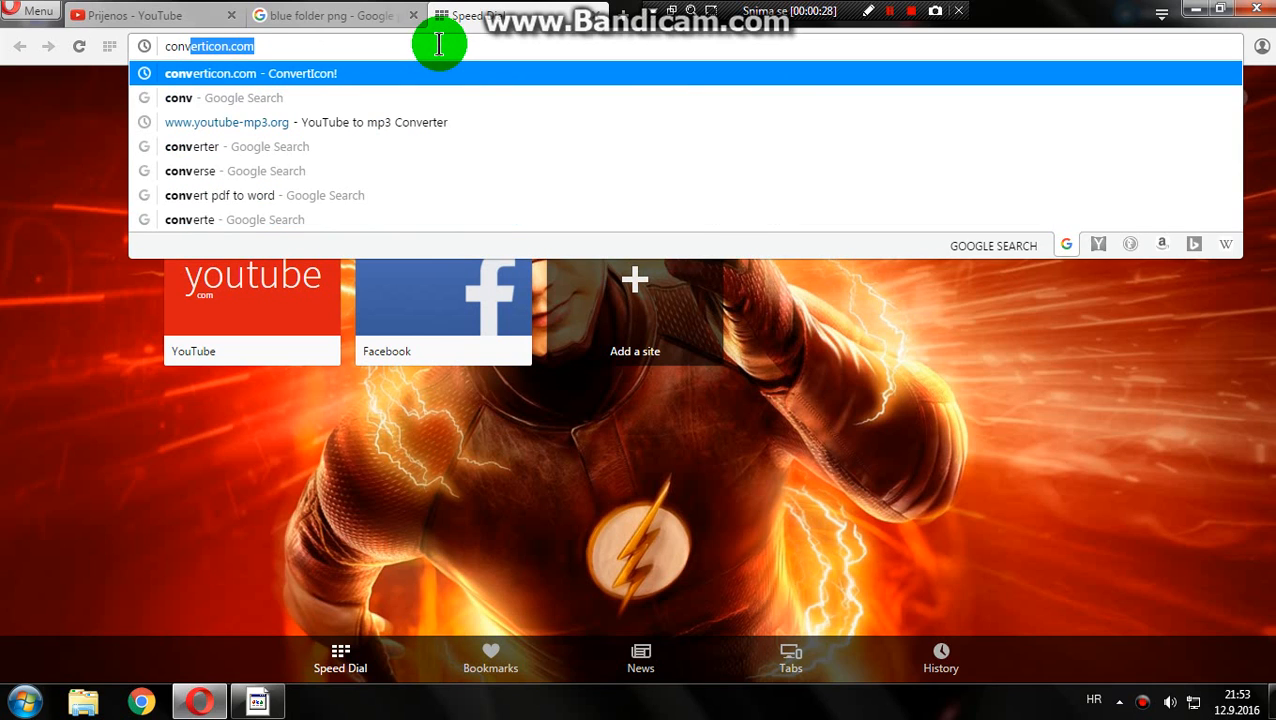
pyautogui.press('Return')
pyautogui.click(438, 44)
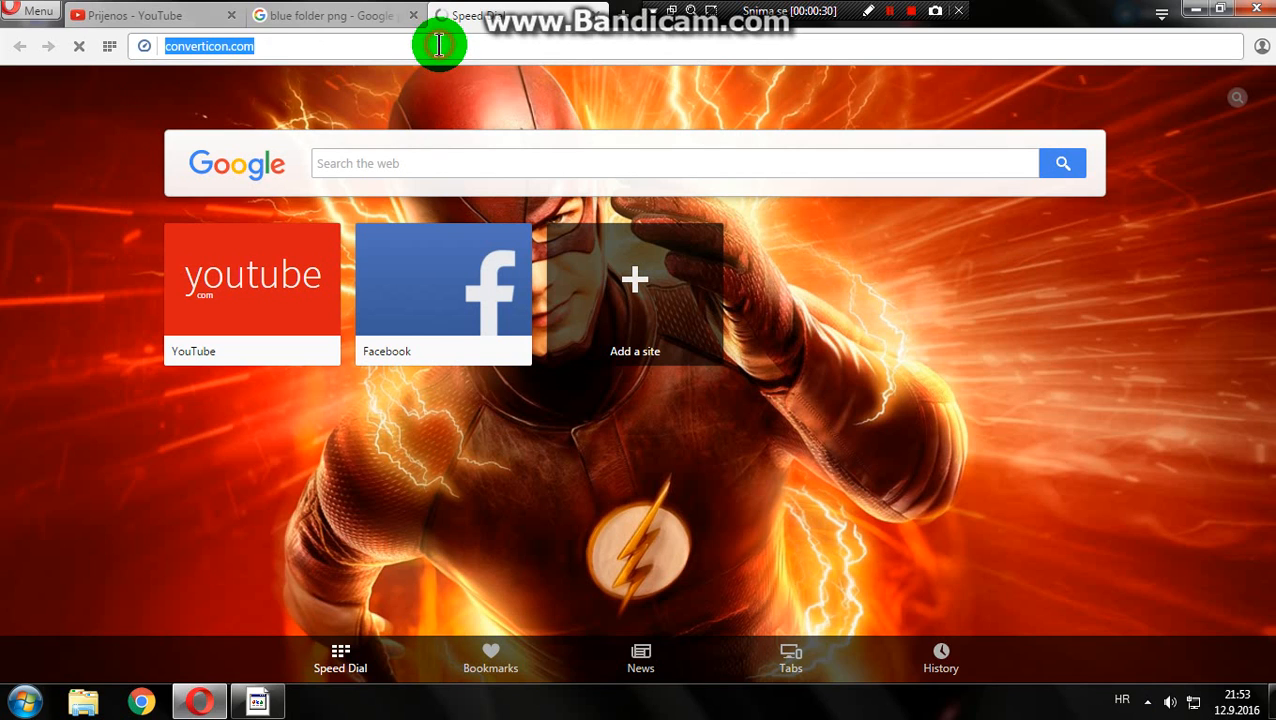
pyautogui.rightClick(438, 44)
pyautogui.click(475, 105)
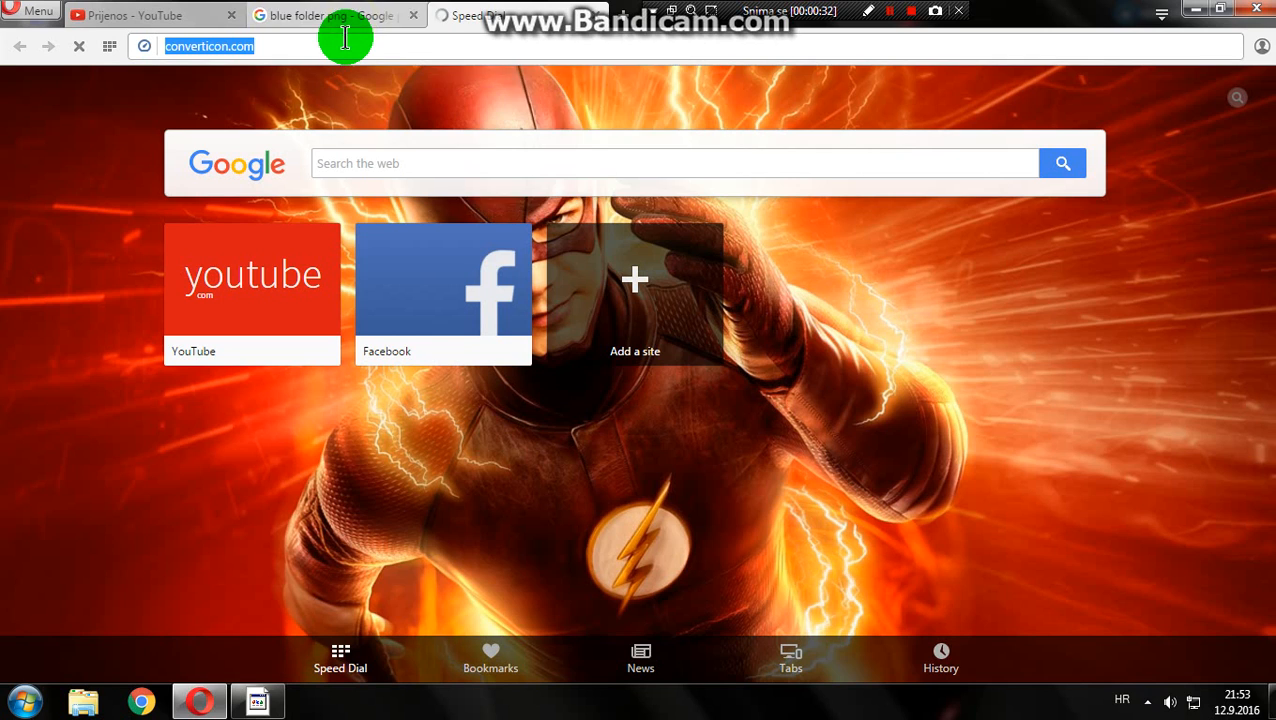
# Step: Close the YouTube tab and open the first blue folder picture from the "blue folder png" image results at full size
pyautogui.click(344, 20)
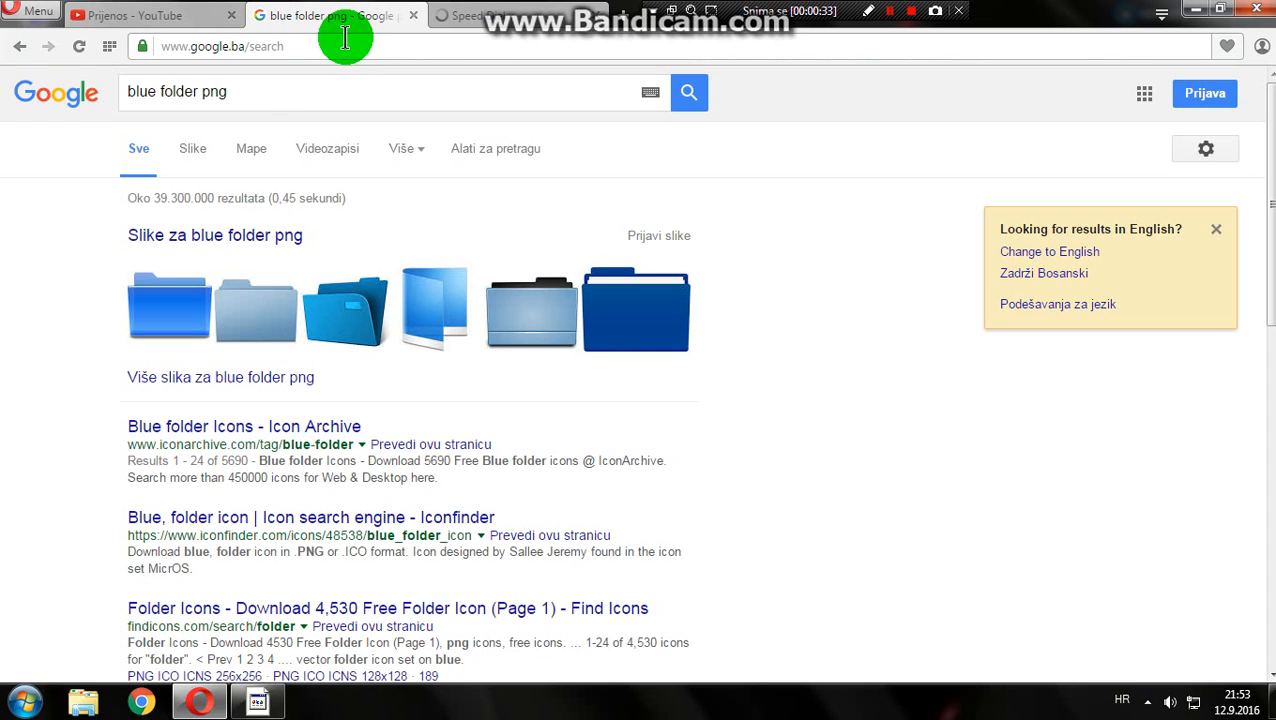
pyautogui.click(227, 18)
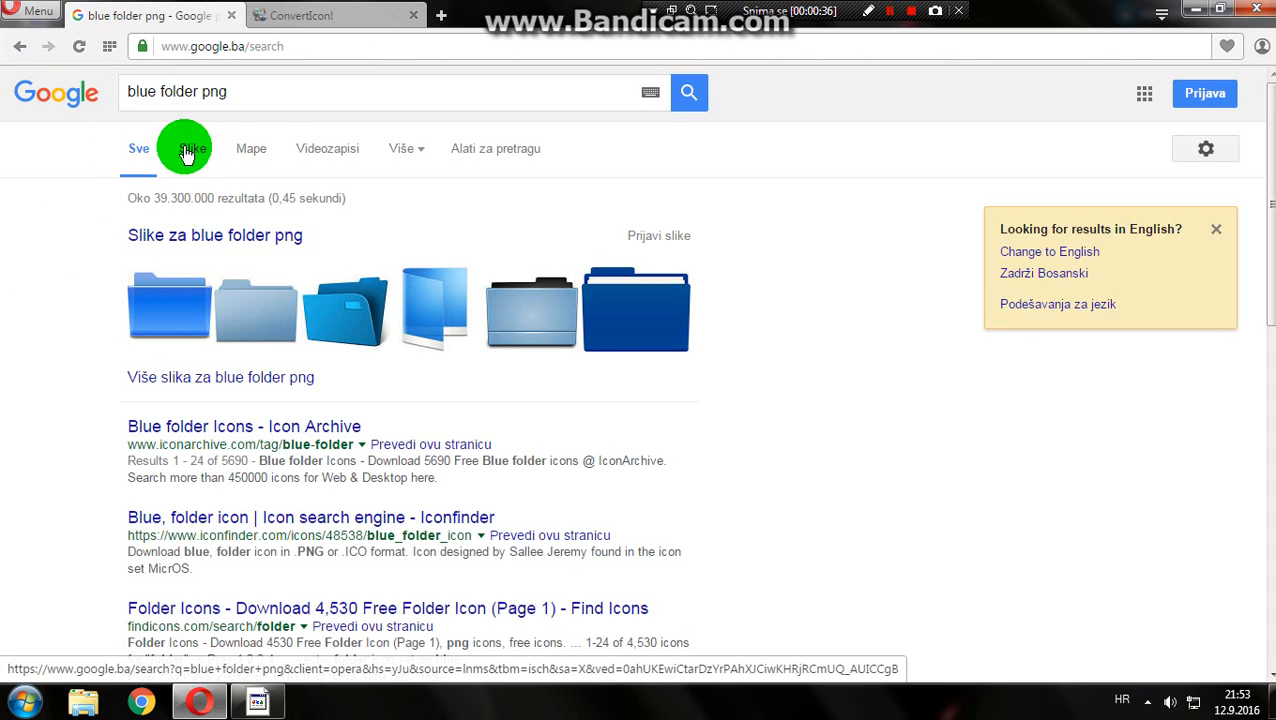
pyautogui.click(188, 152)
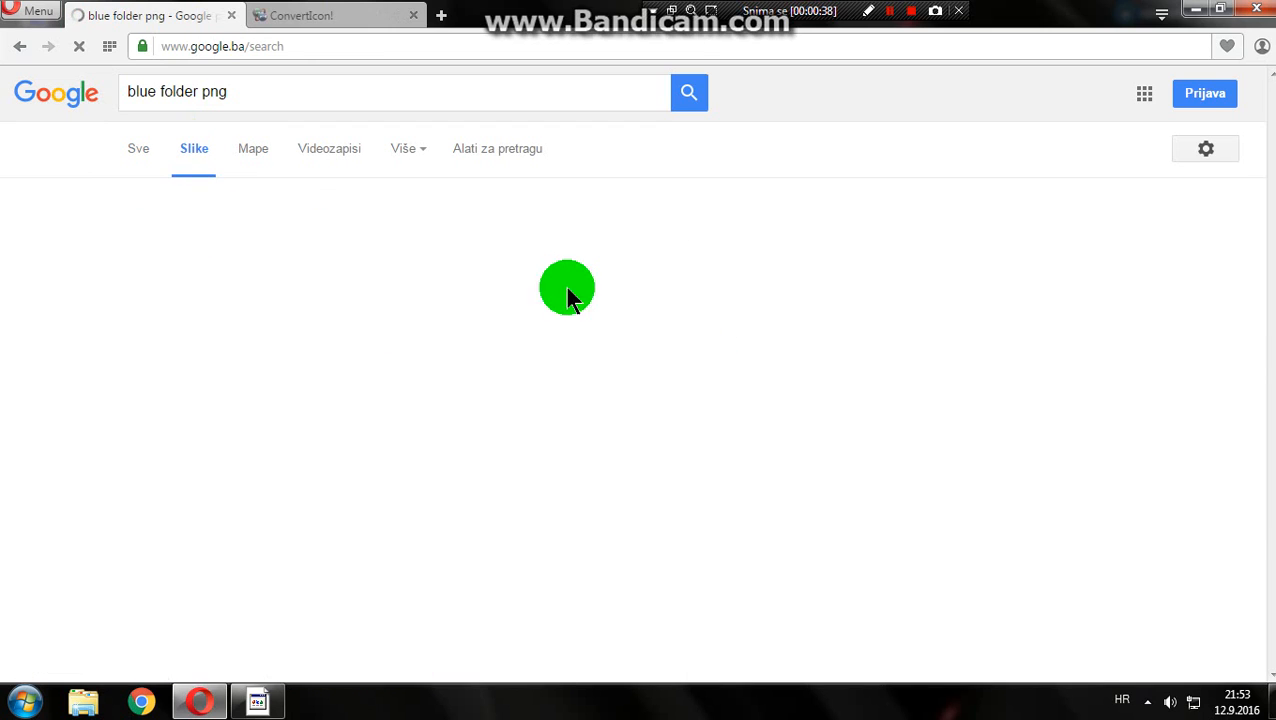
pyautogui.scroll(-1, 435, 412)
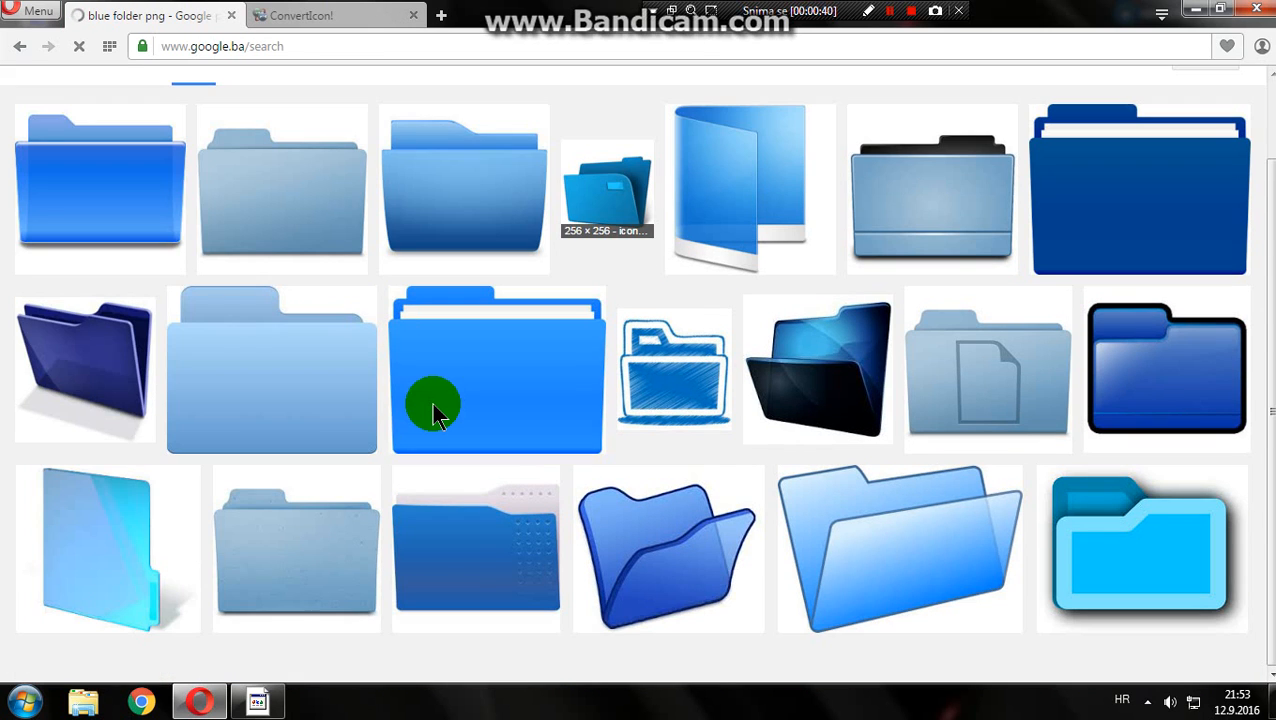
pyautogui.scroll(1, 433, 412)
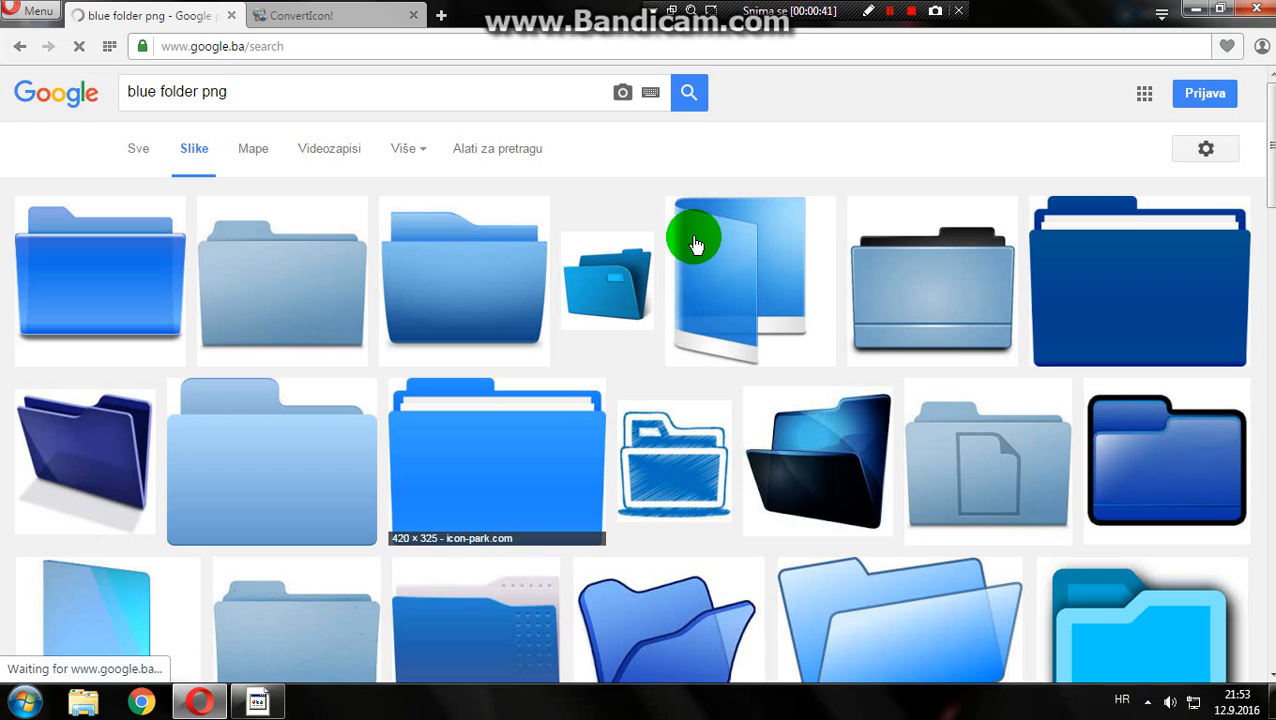
pyautogui.click(86, 270)
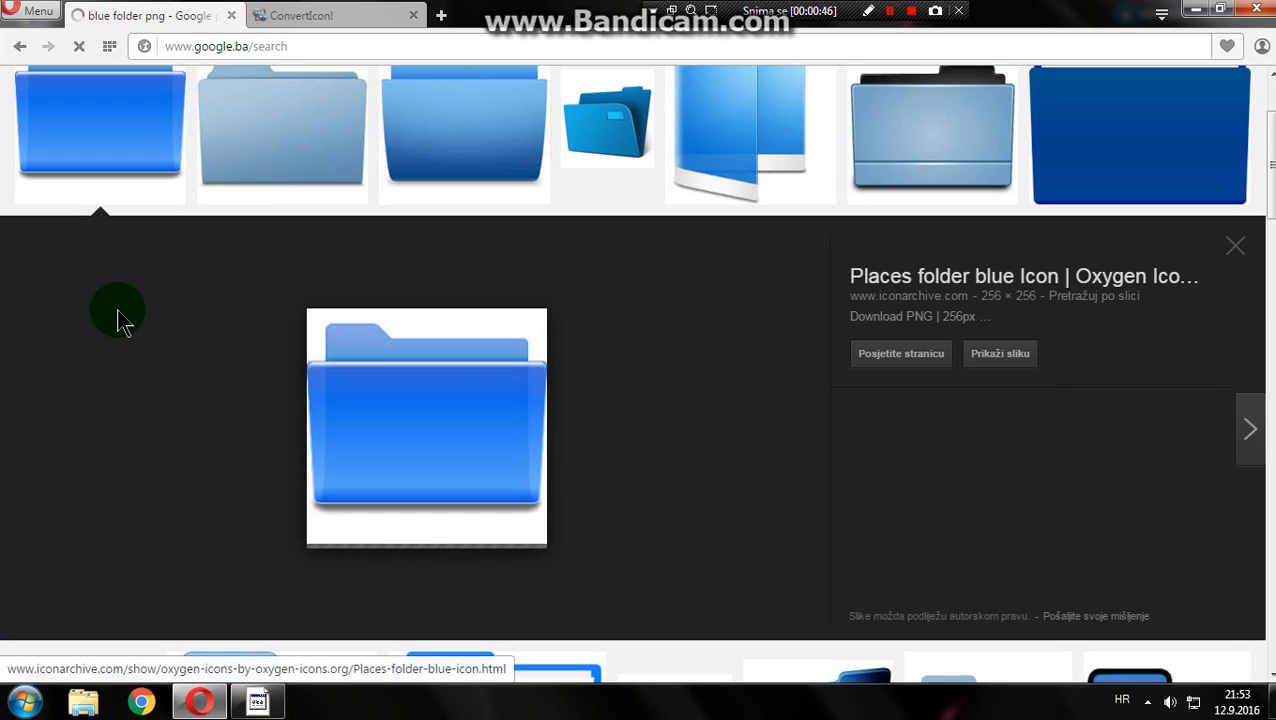
pyautogui.click(1008, 356)
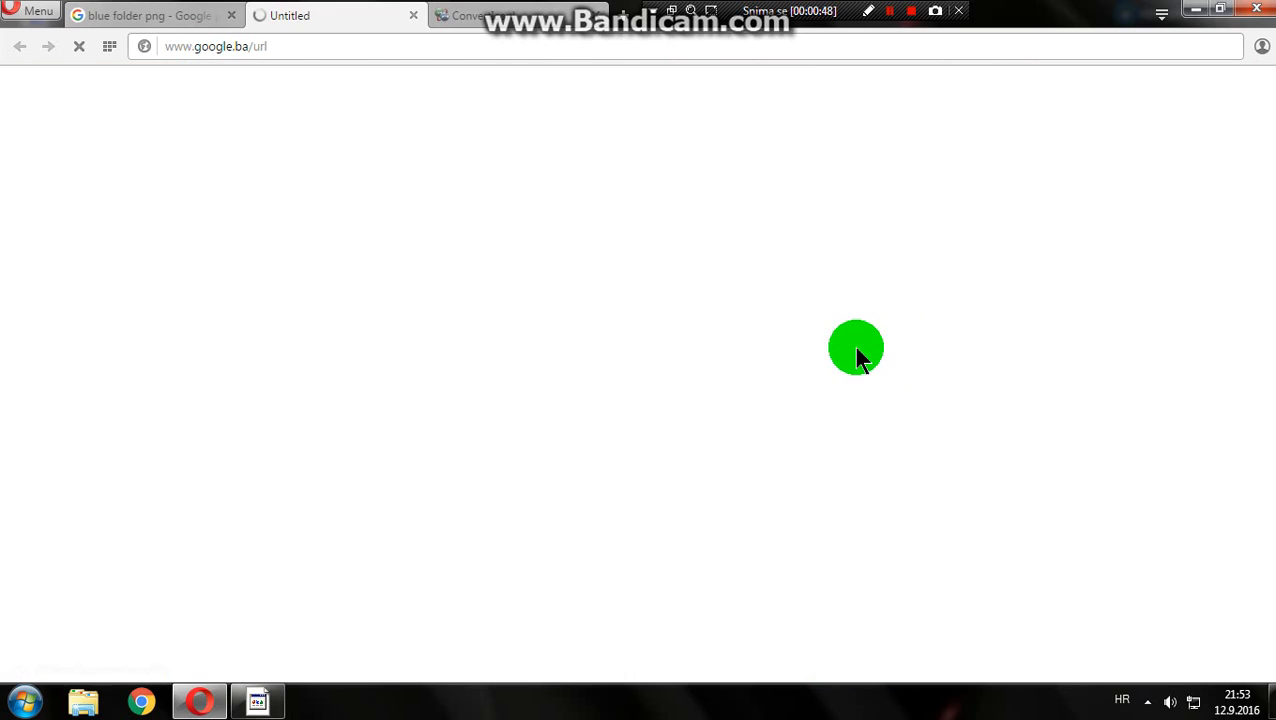
# Step: Save the blue folder image as a PNG named "Places-folder-blue-icon IIII" in Downloads
pyautogui.rightClick(645, 321)
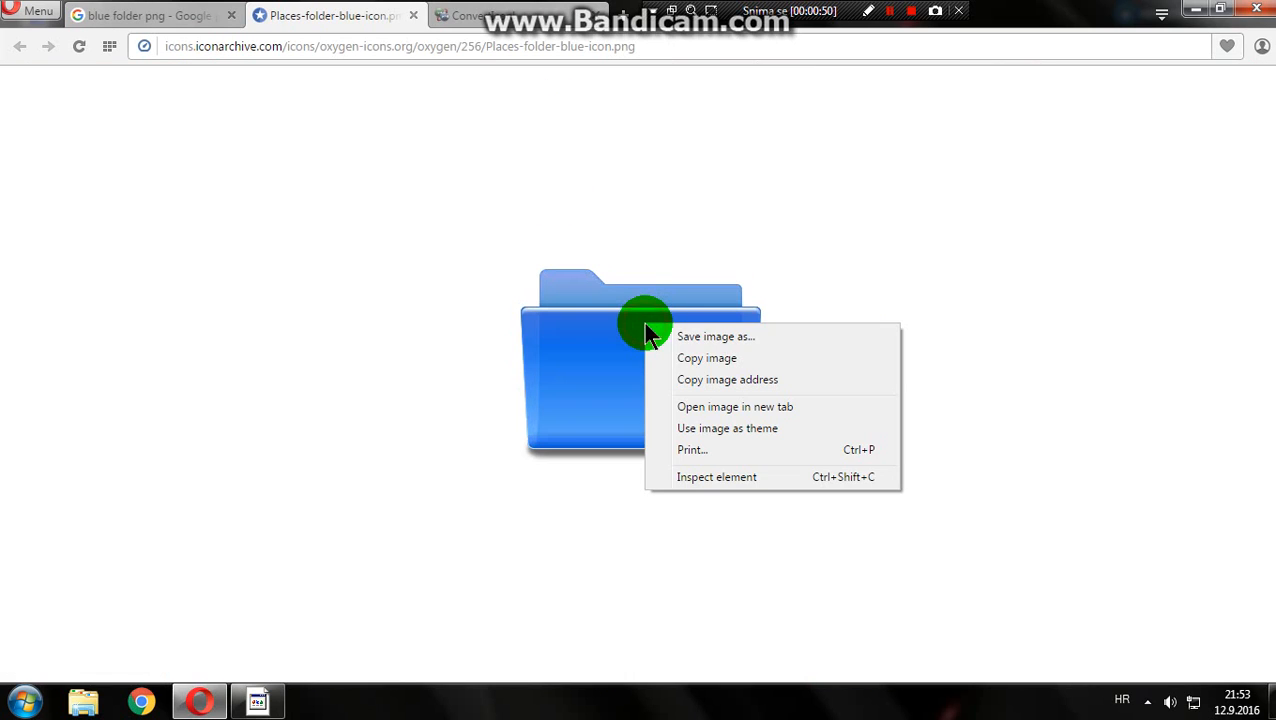
pyautogui.click(706, 340)
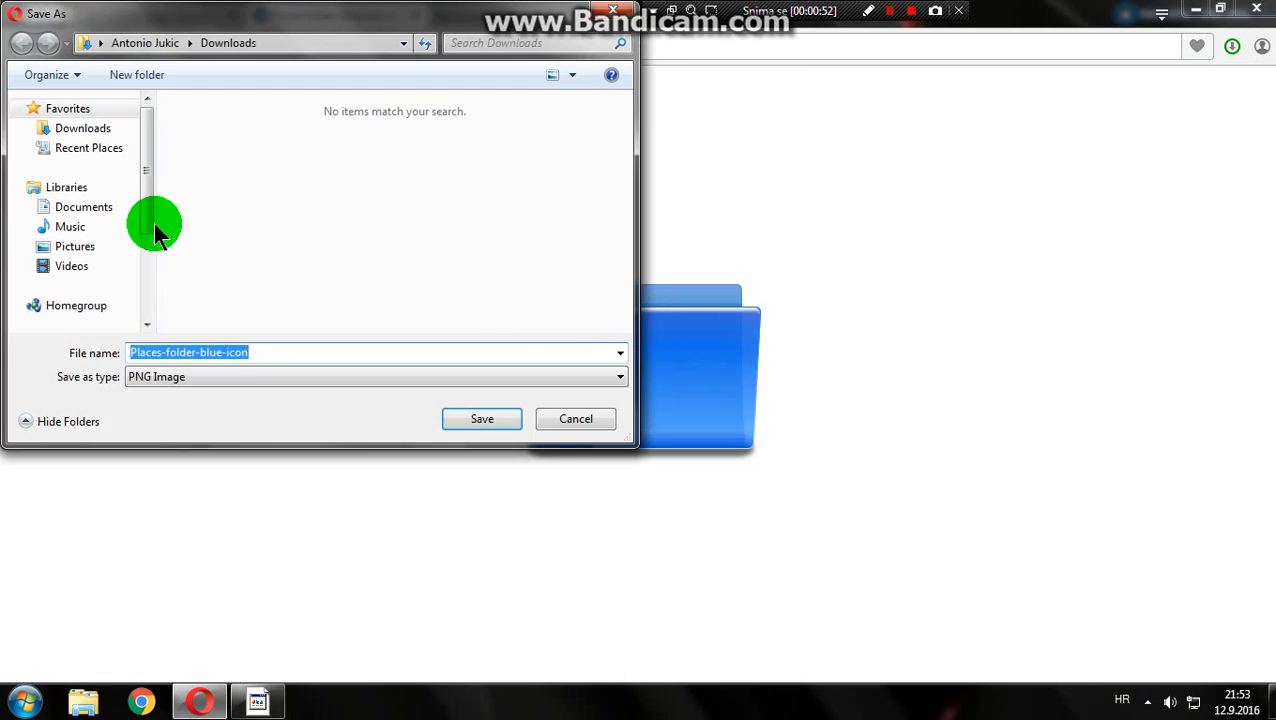
pyautogui.click(301, 352)
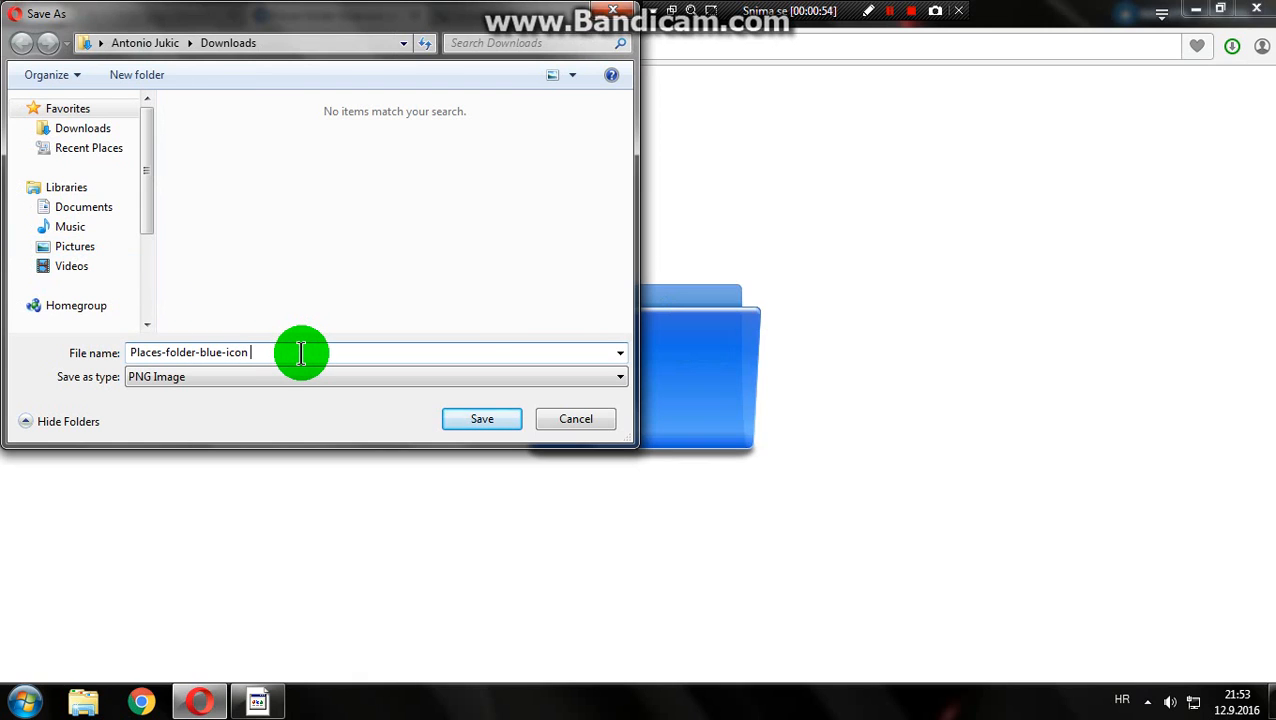
pyautogui.write('IIII')
pyautogui.press('Return')
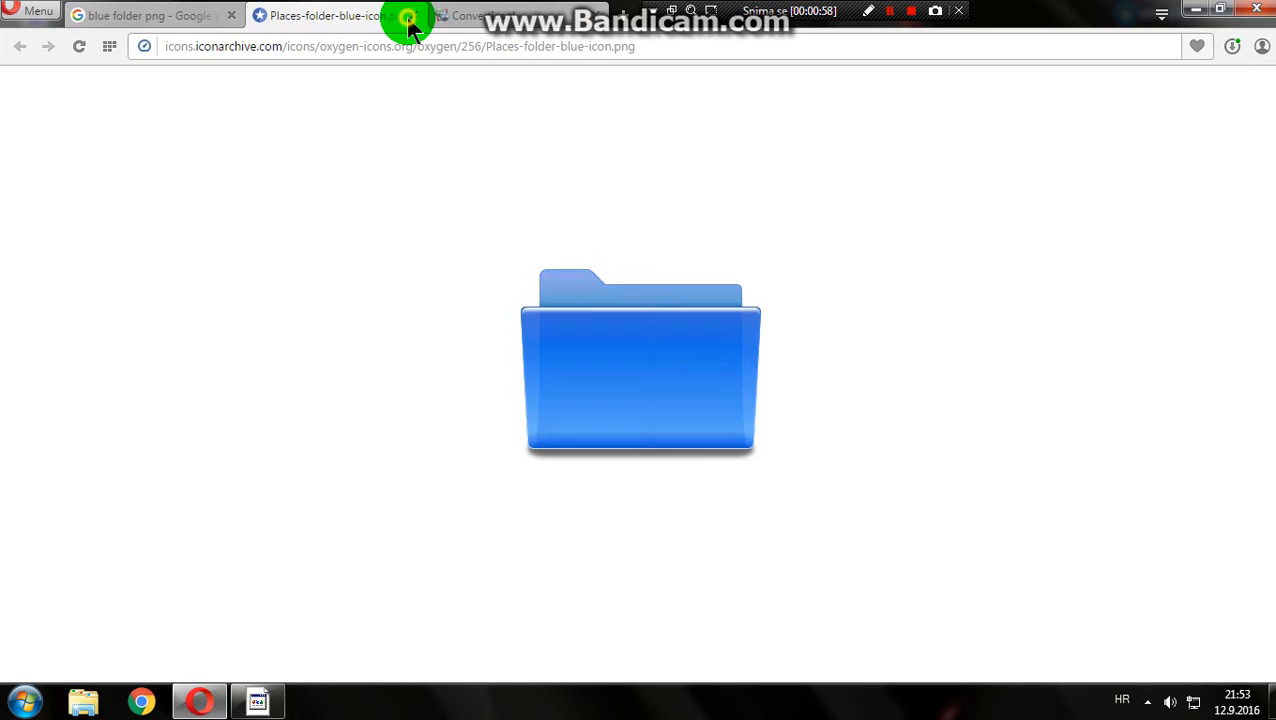
# Step: Close the image tab and run the Adobe Flash Player content on the converticon.com page
pyautogui.click(409, 18)
pyautogui.click(1090, 54)
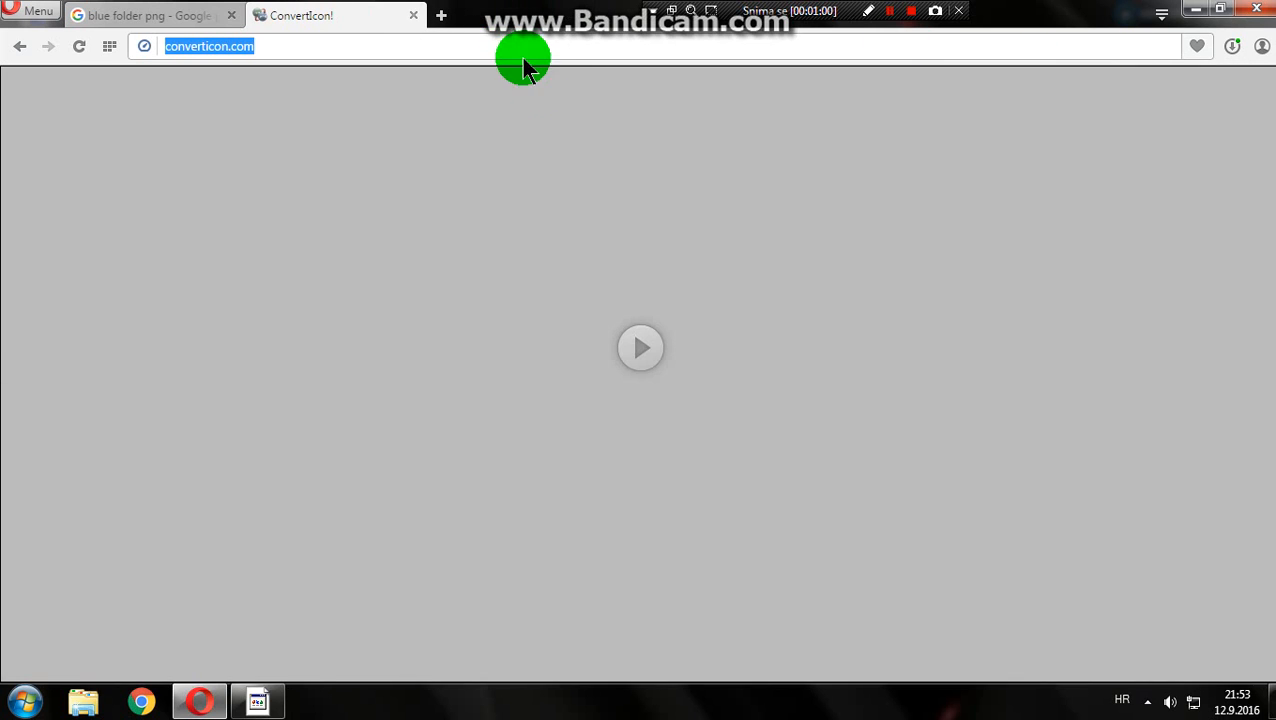
pyautogui.click(564, 94)
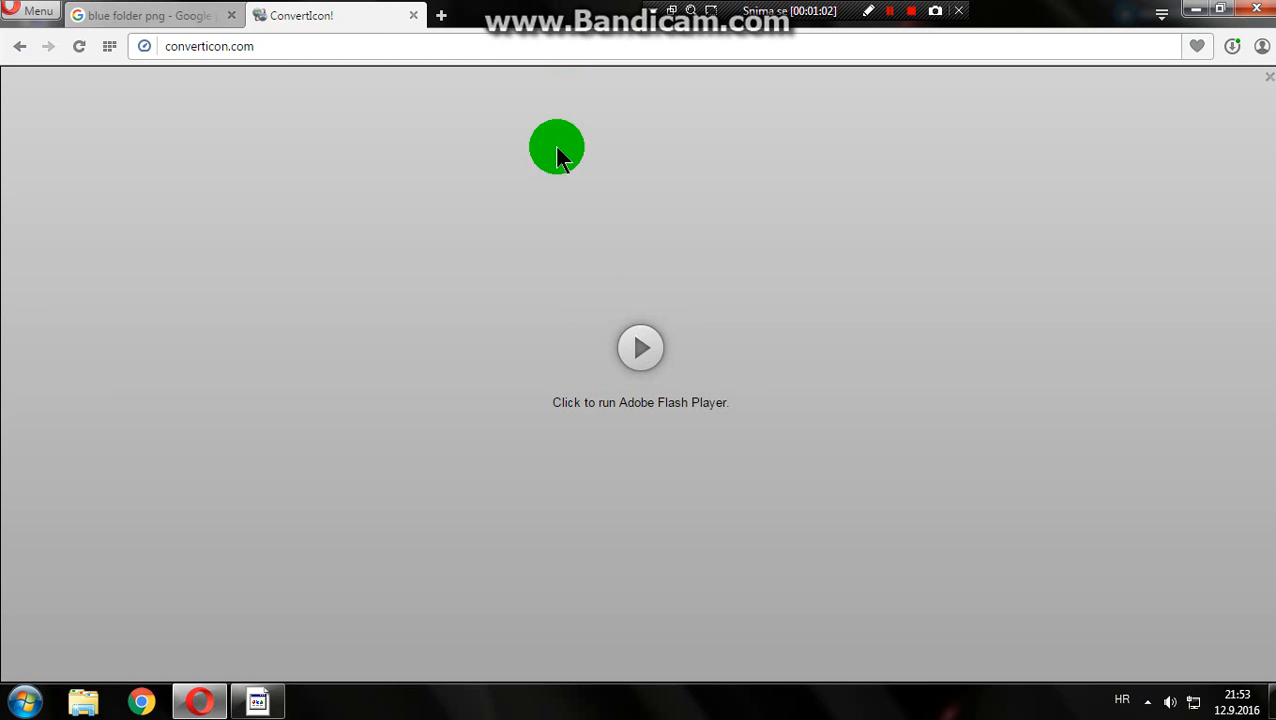
pyautogui.click(642, 352)
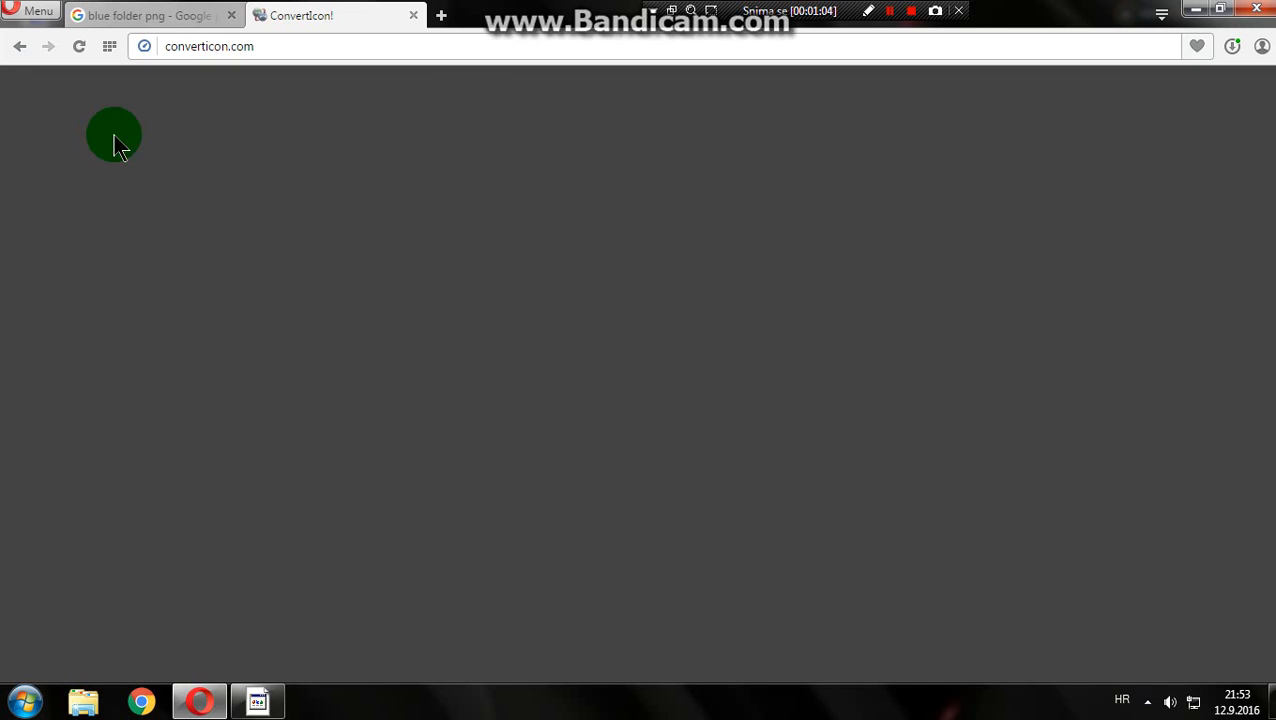
# Step: Restore the browser window to a smaller size and place the downloaded blue folder PNG on the desktop
pyautogui.click(1231, 46)
pyautogui.moveTo(1133, 21); pyautogui.dragTo(1190, 118)
pyautogui.click(1207, 140)
pyautogui.moveTo(994, 199); pyautogui.dragTo(527, 42)
pyautogui.moveTo(1206, 136); pyautogui.dragTo(1030, 210)
pyautogui.click(900, 256)
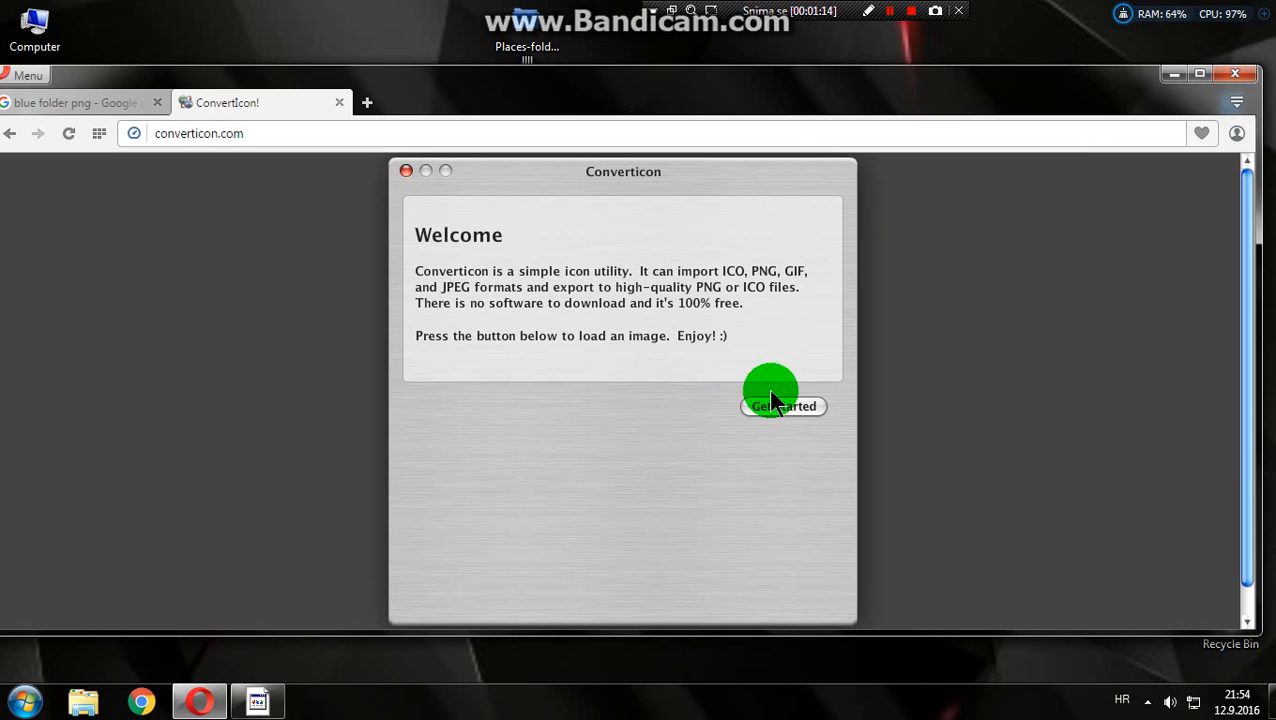
# Step: Move the blue folder PNG from the desktop into the Pictures library and load it into Converticon
pyautogui.click(782, 406)
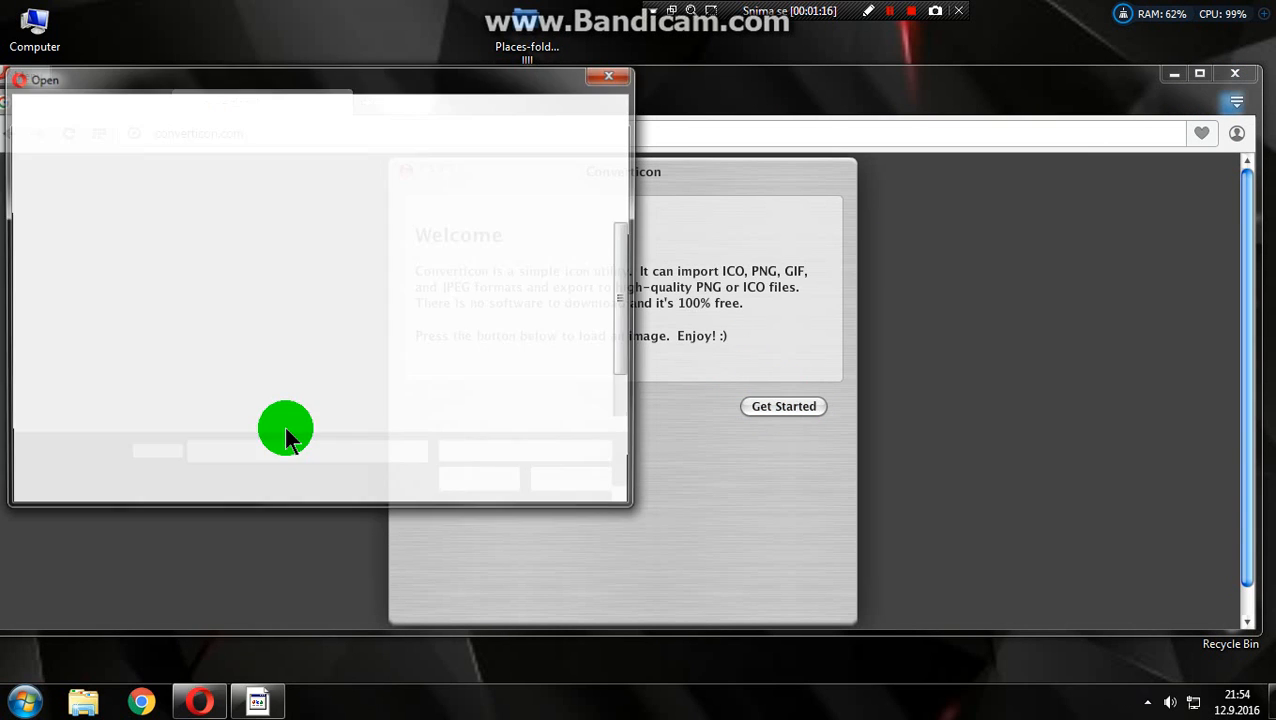
pyautogui.moveTo(527, 30); pyautogui.dragTo(566, 413)
pyautogui.click(568, 413)
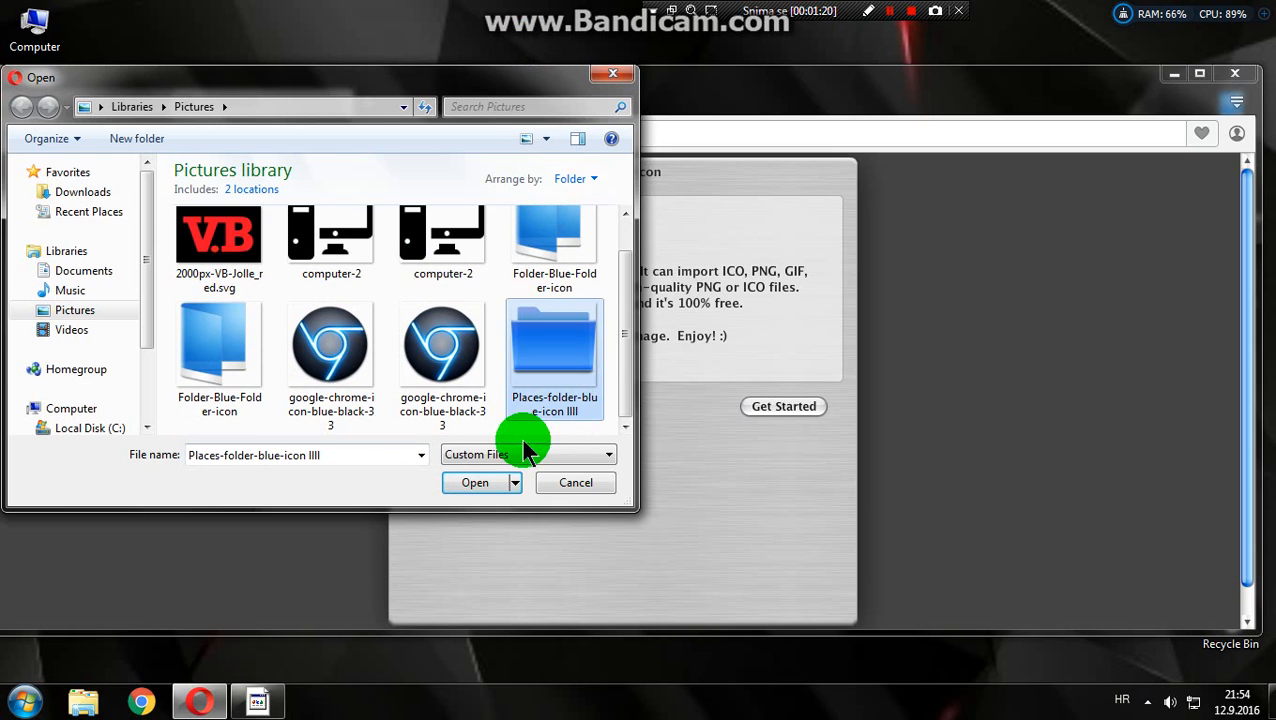
pyautogui.click(478, 484)
pyautogui.click(796, 410)
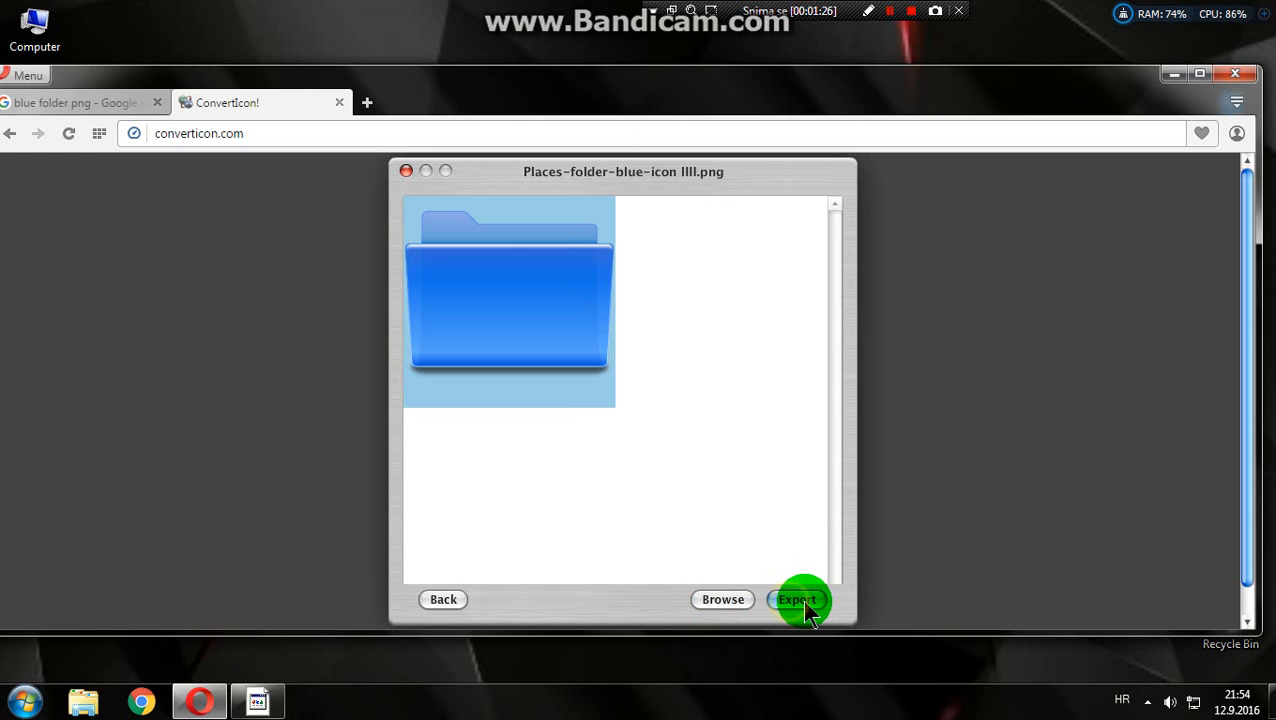
# Step: Export the image as an icon at Original Size (256 x 256), saved as "Places-folder-blue-icon IIII" in Pictures
pyautogui.click(798, 599)
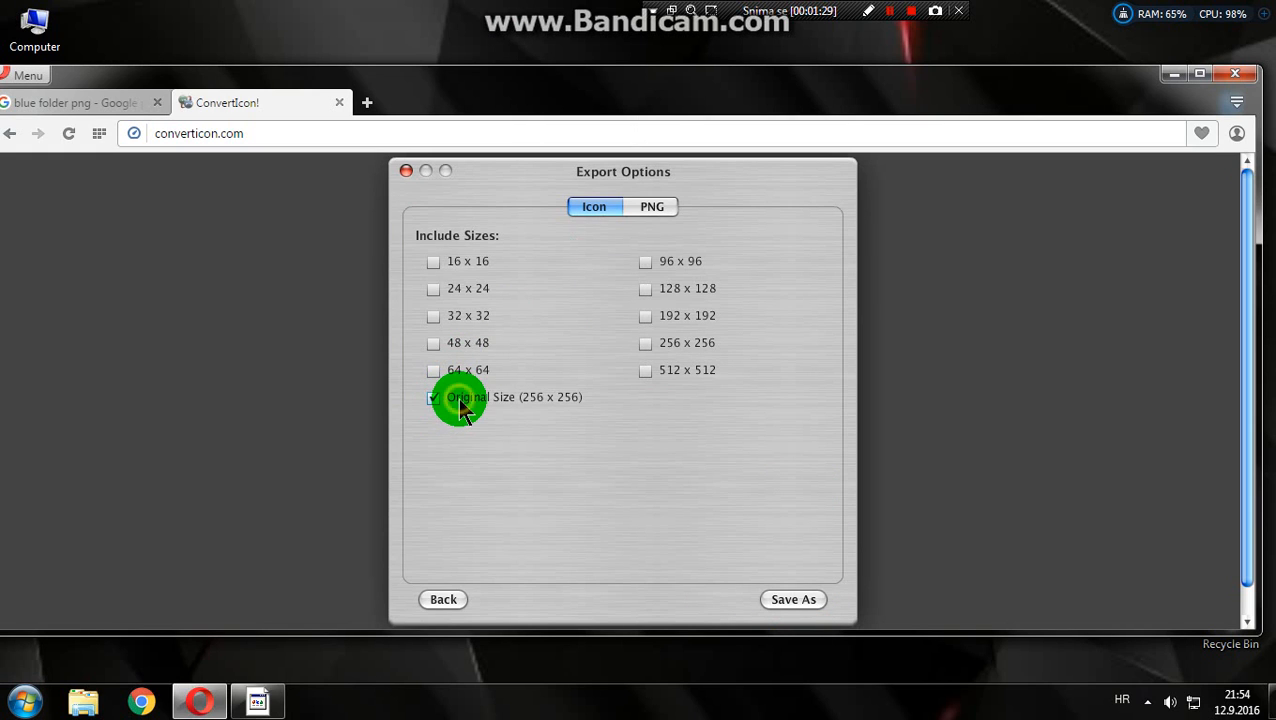
pyautogui.click(460, 400)
pyautogui.click(500, 398)
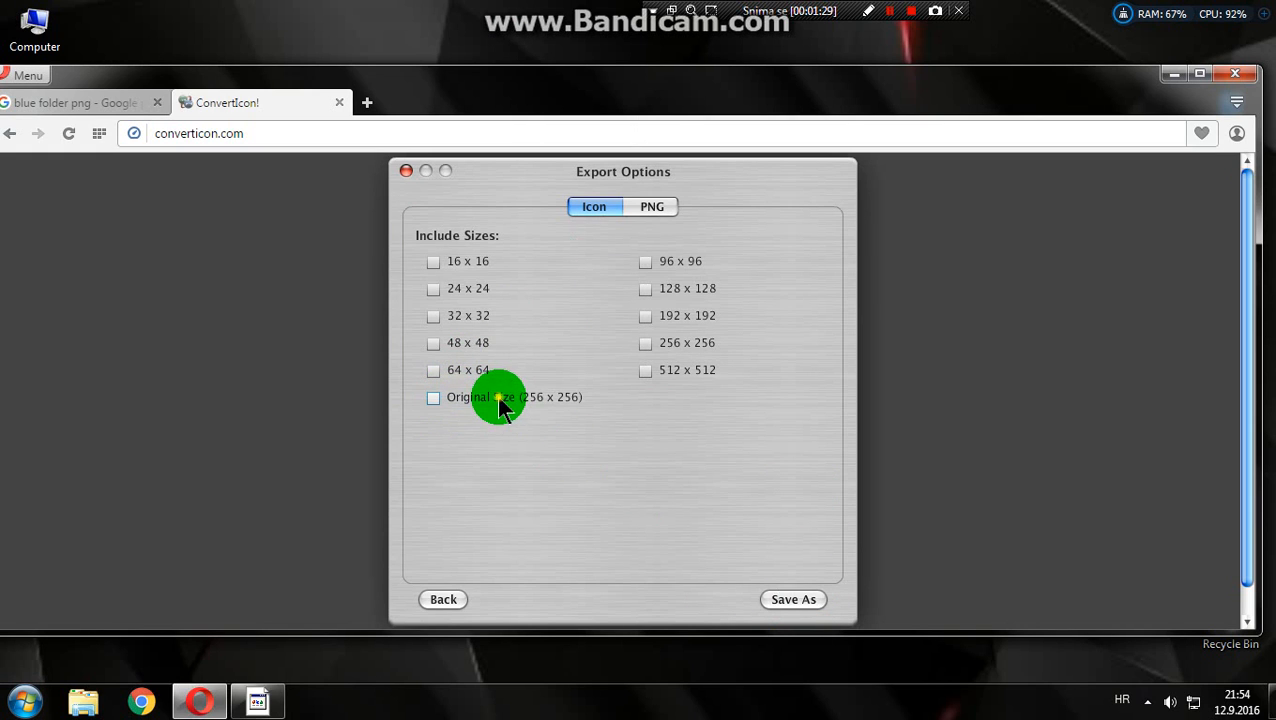
pyautogui.click(798, 599)
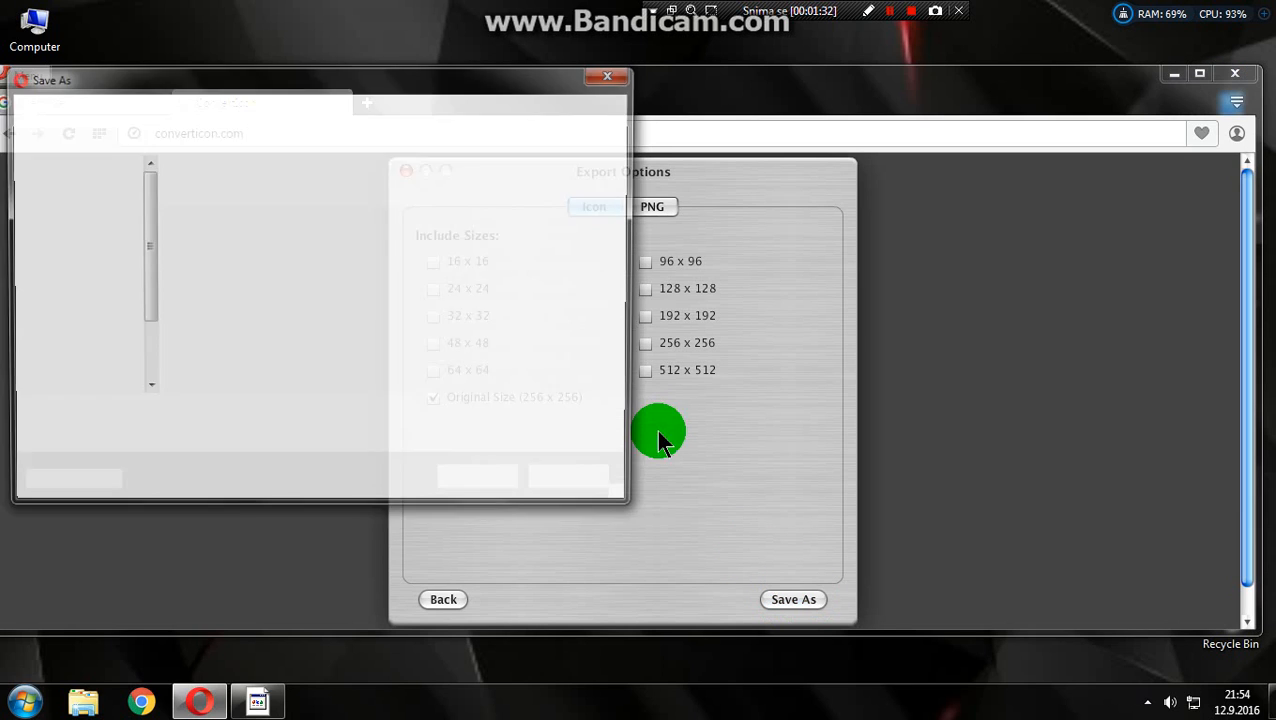
pyautogui.click(410, 416)
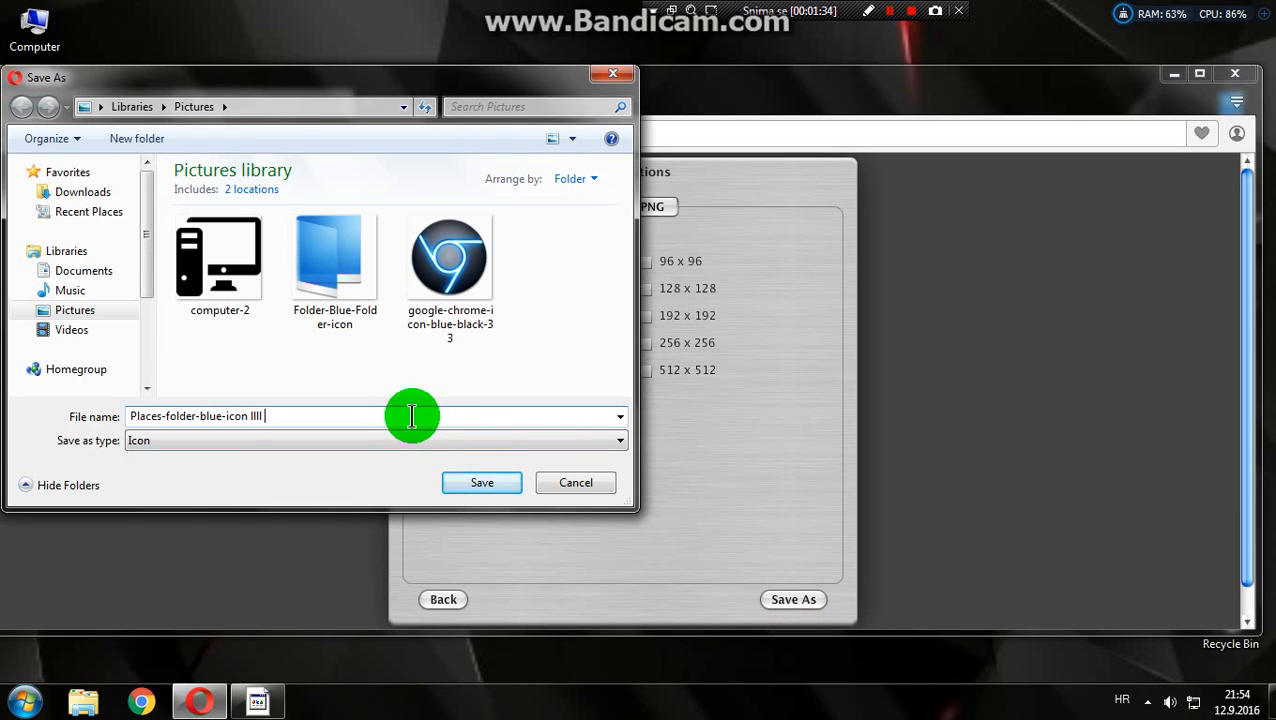
pyautogui.press('Return')
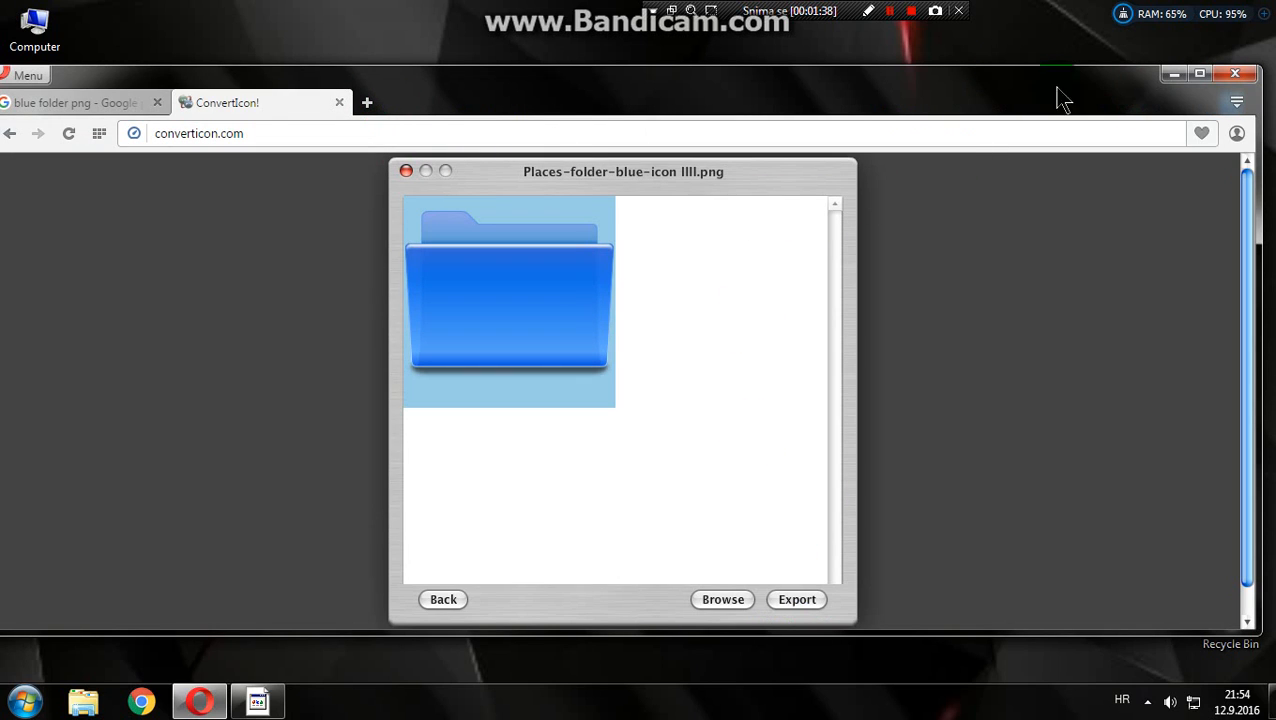
# Step: Close the ConvertIcon and Google image search tabs and maximize the browser window
pyautogui.click(361, 110)
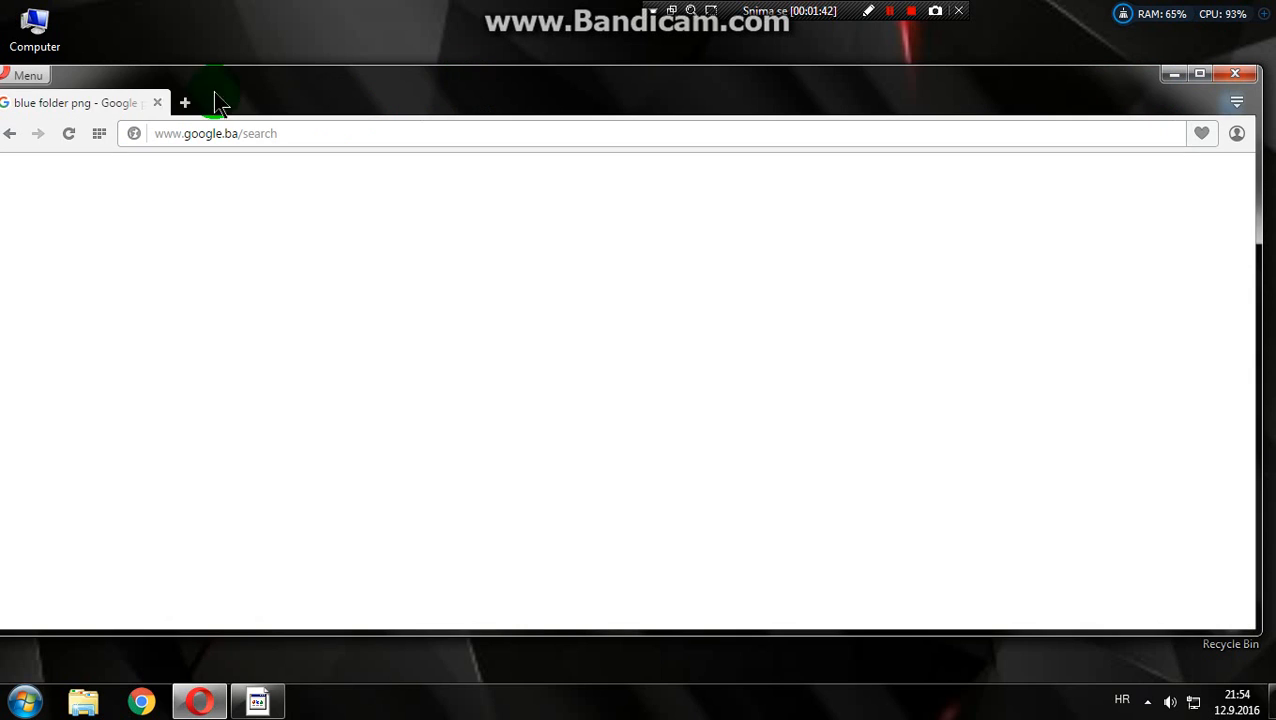
pyautogui.click(155, 103)
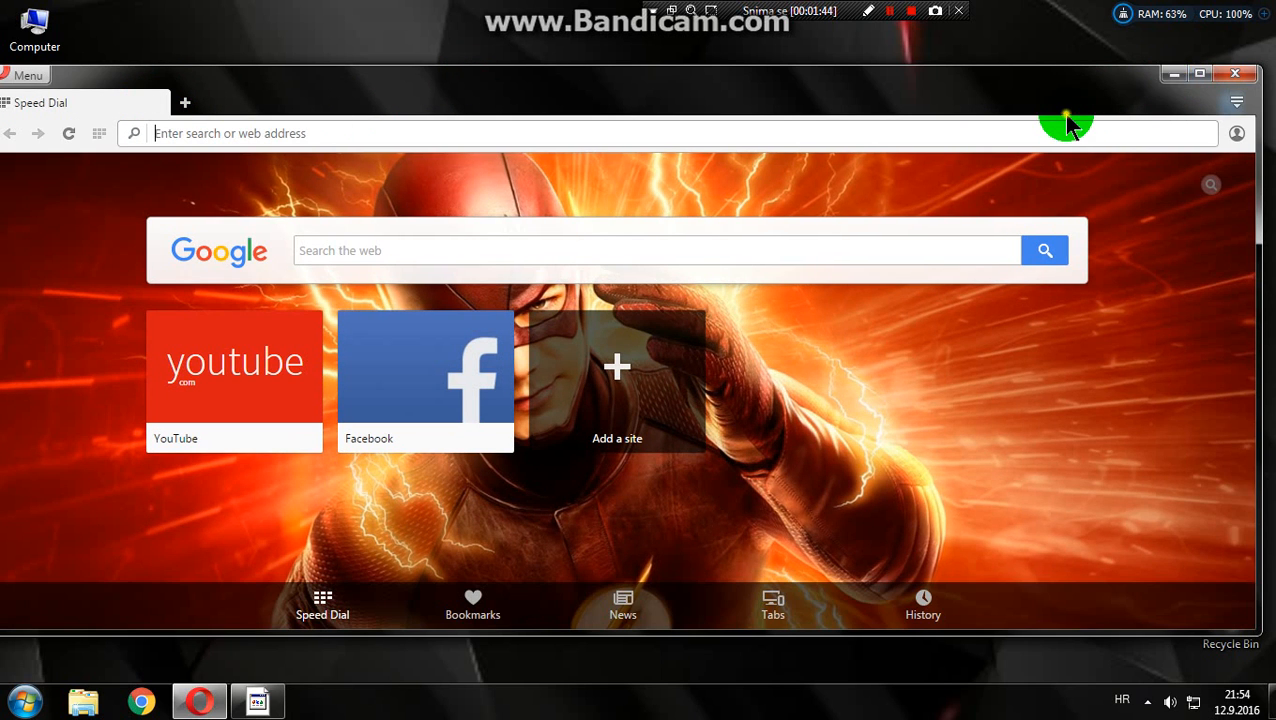
pyautogui.moveTo(1064, 113); pyautogui.dragTo(1050, 1)
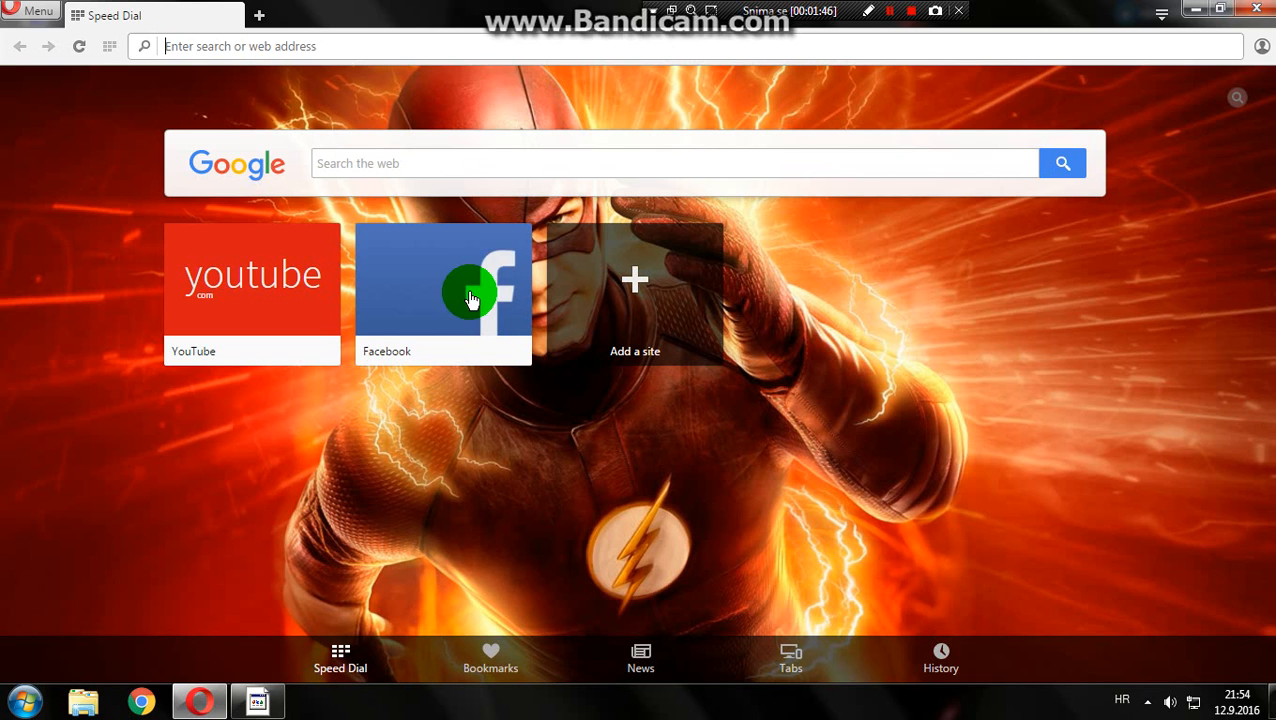
# Step: Minimize the browser and open the icon-change settings in the properties of the Igrice desktop folder
pyautogui.click(1196, 10)
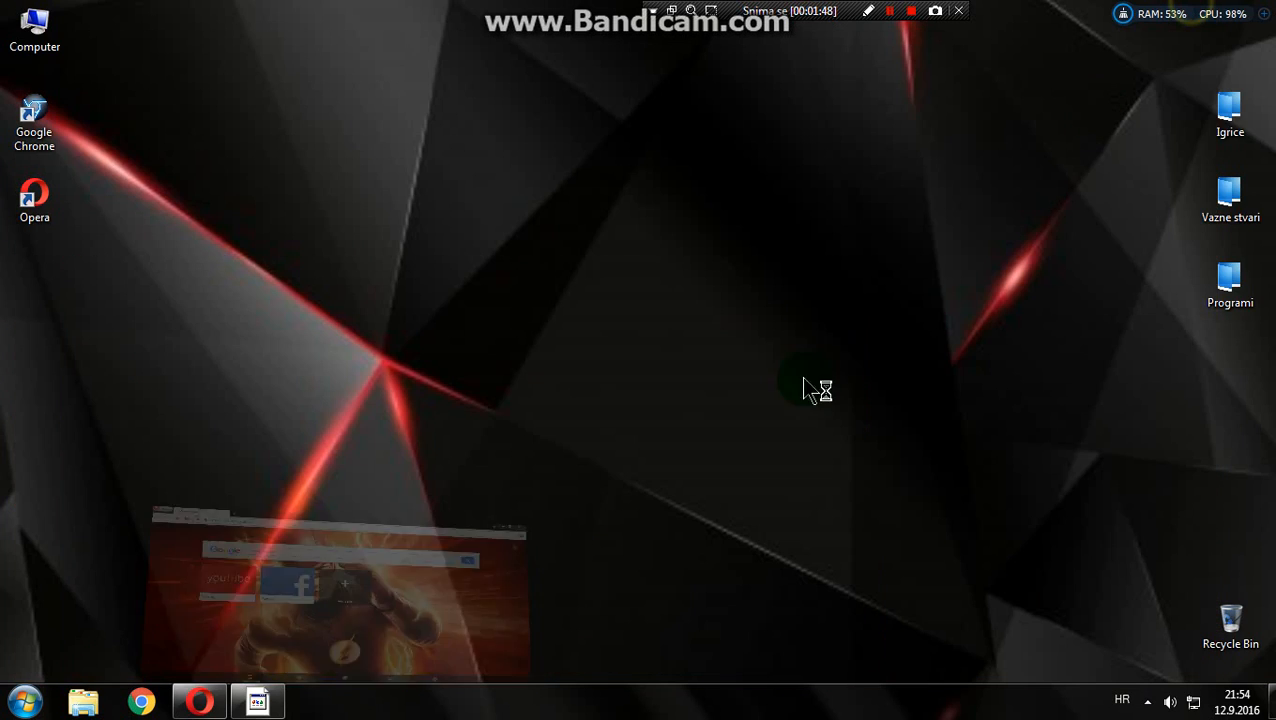
pyautogui.doubleClick(1232, 112)
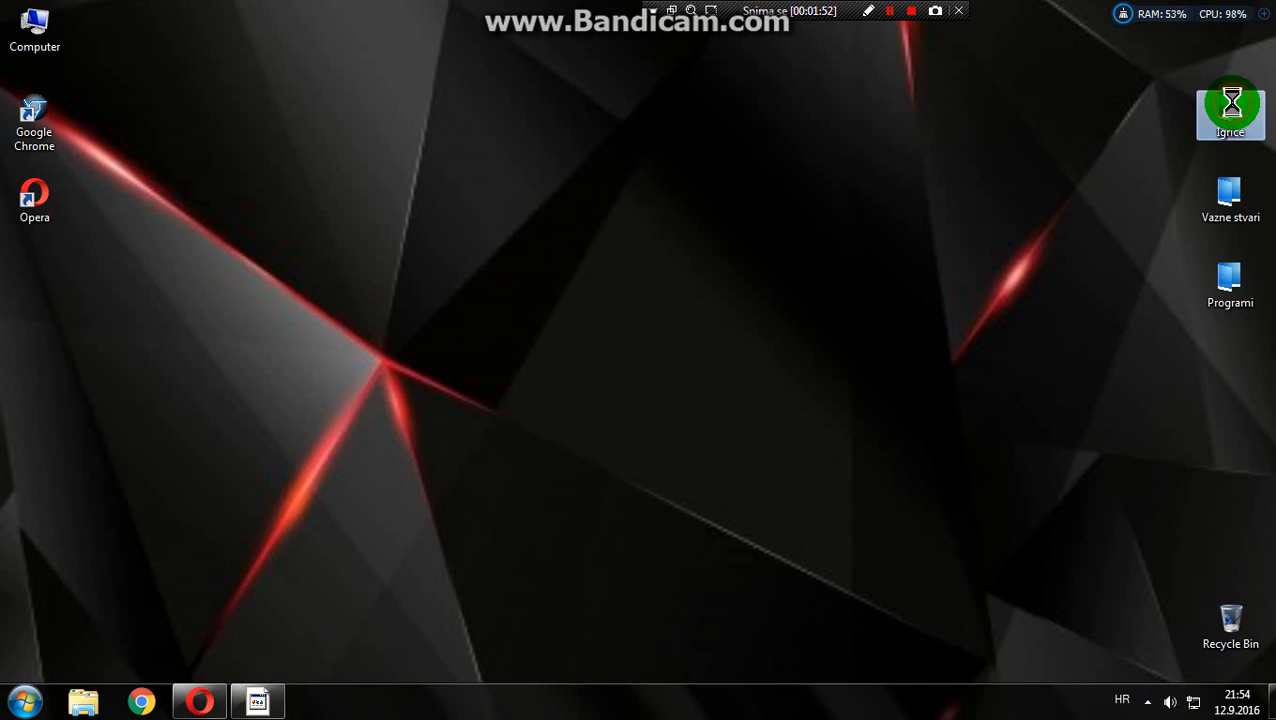
pyautogui.rightClick(1222, 105)
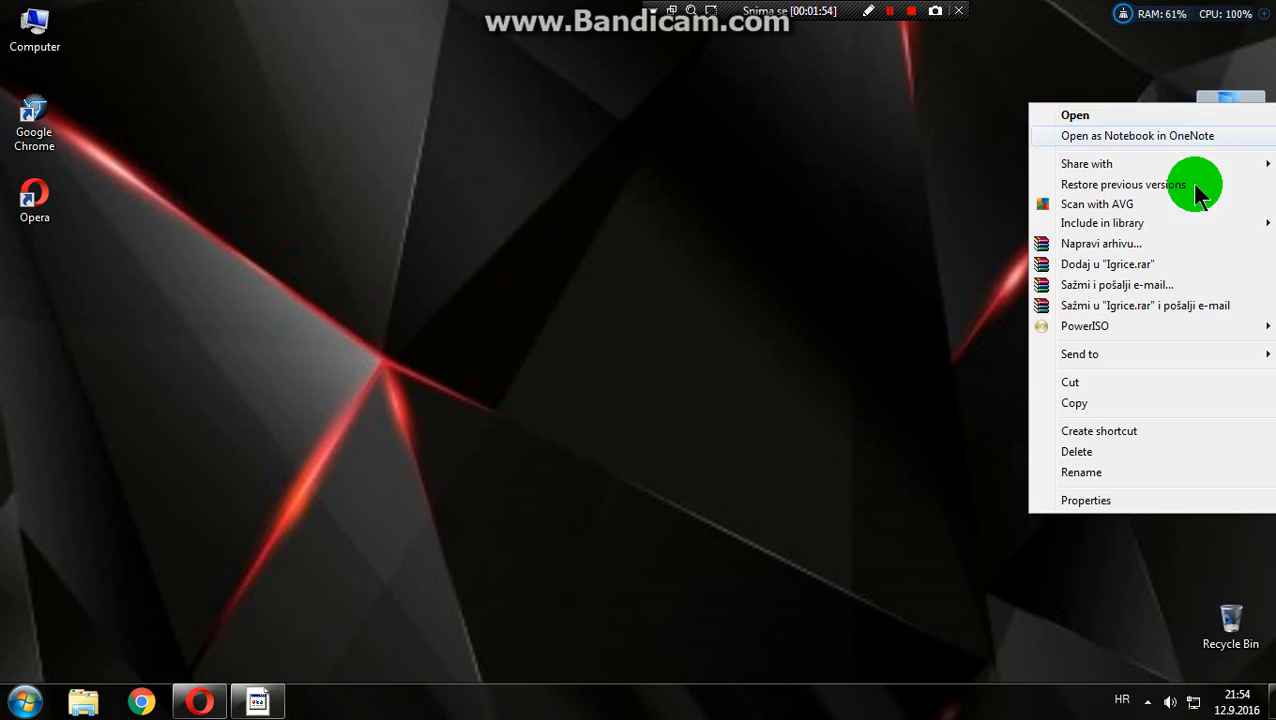
pyautogui.click(1080, 500)
pyautogui.click(1064, 423)
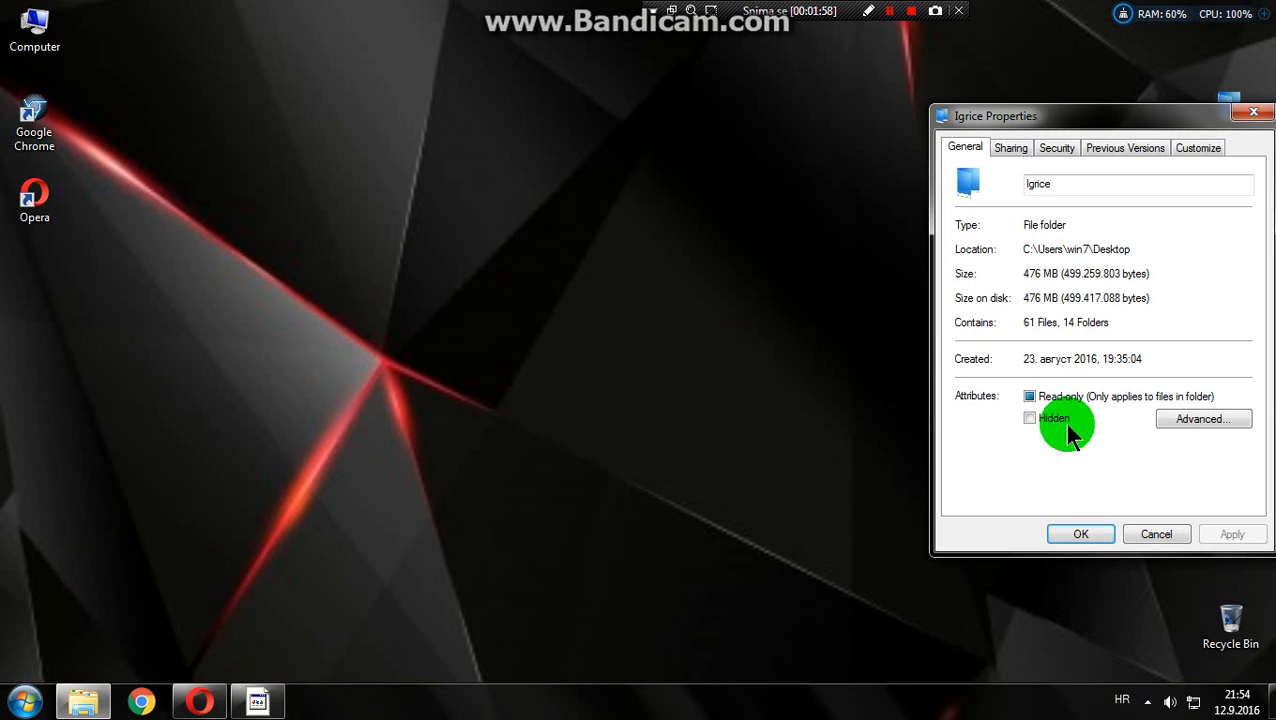
pyautogui.click(1187, 150)
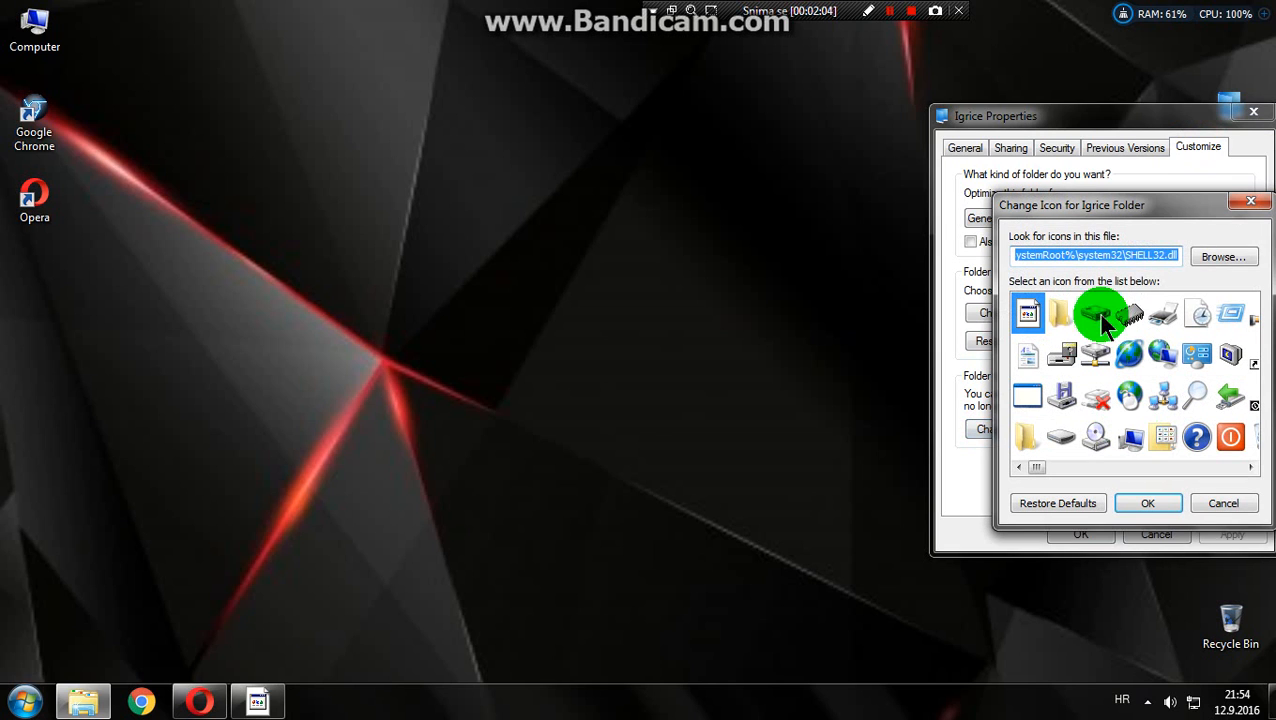
# Step: Assign the icon file "Places-folder-blue-icon IIII I" from the Pictures library to the Igrice folder and apply the change
pyautogui.click(1232, 262)
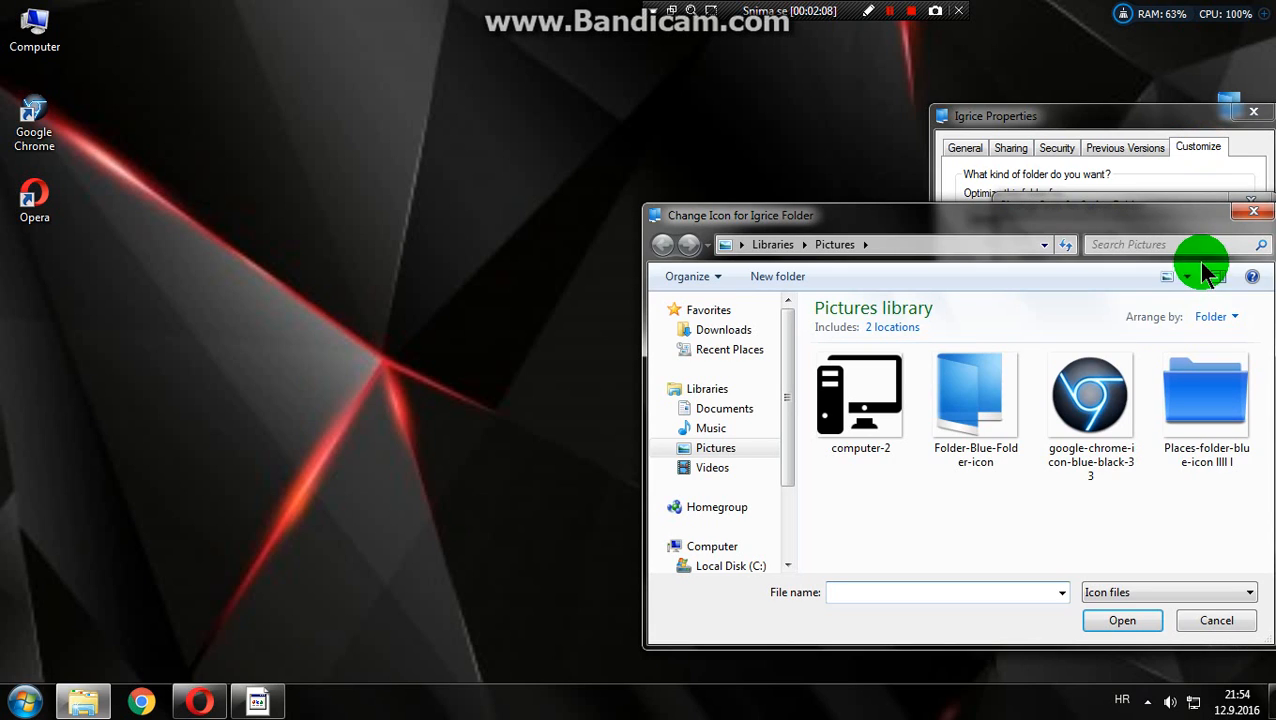
pyautogui.click(1212, 386)
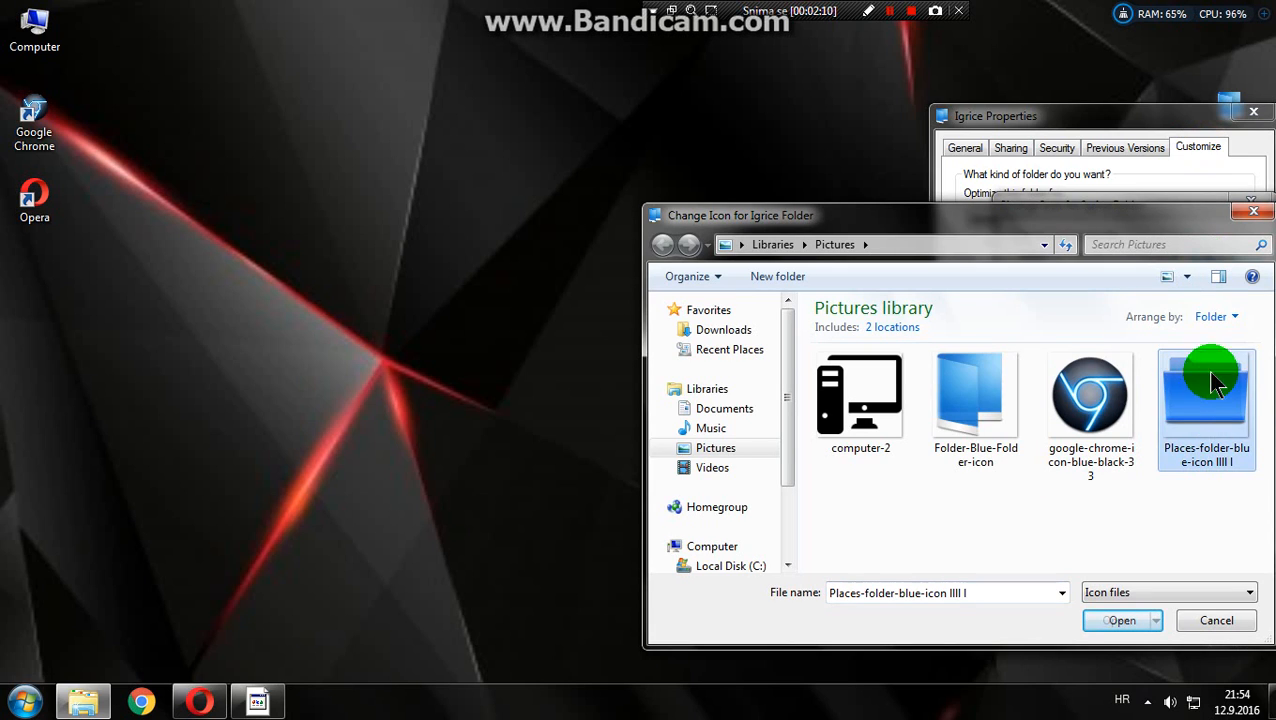
pyautogui.click(755, 447)
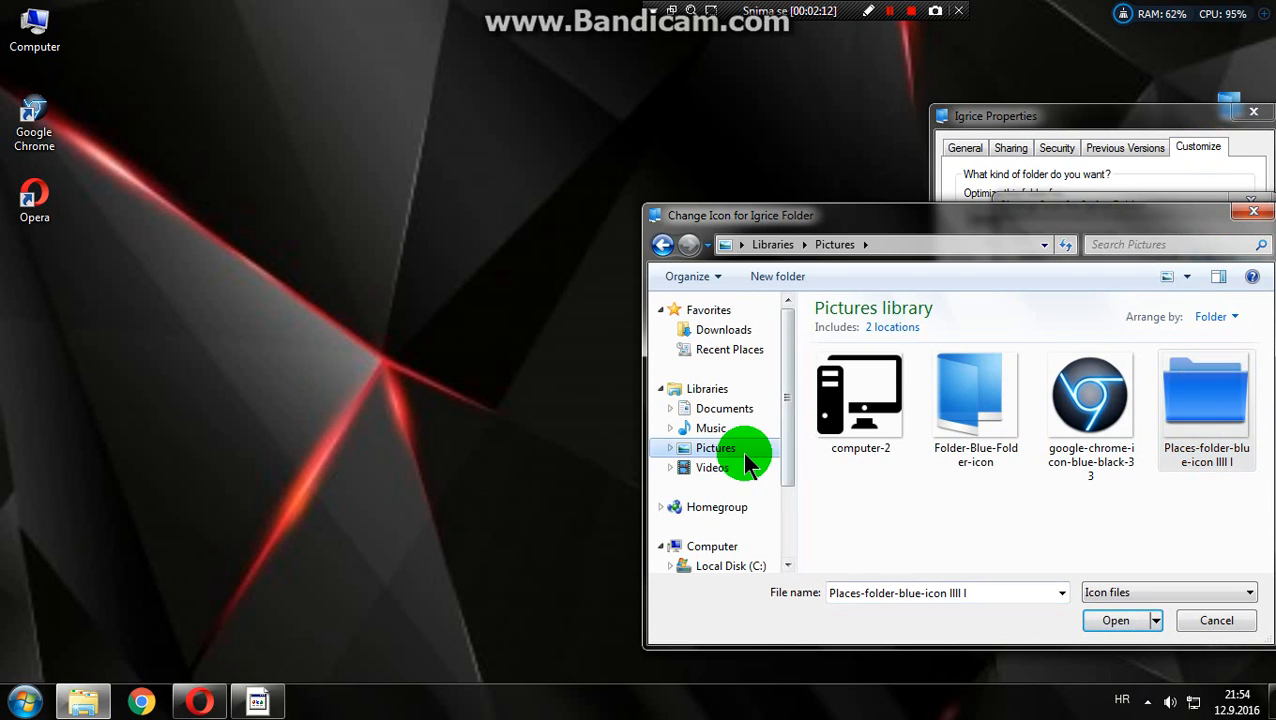
pyautogui.click(1225, 410)
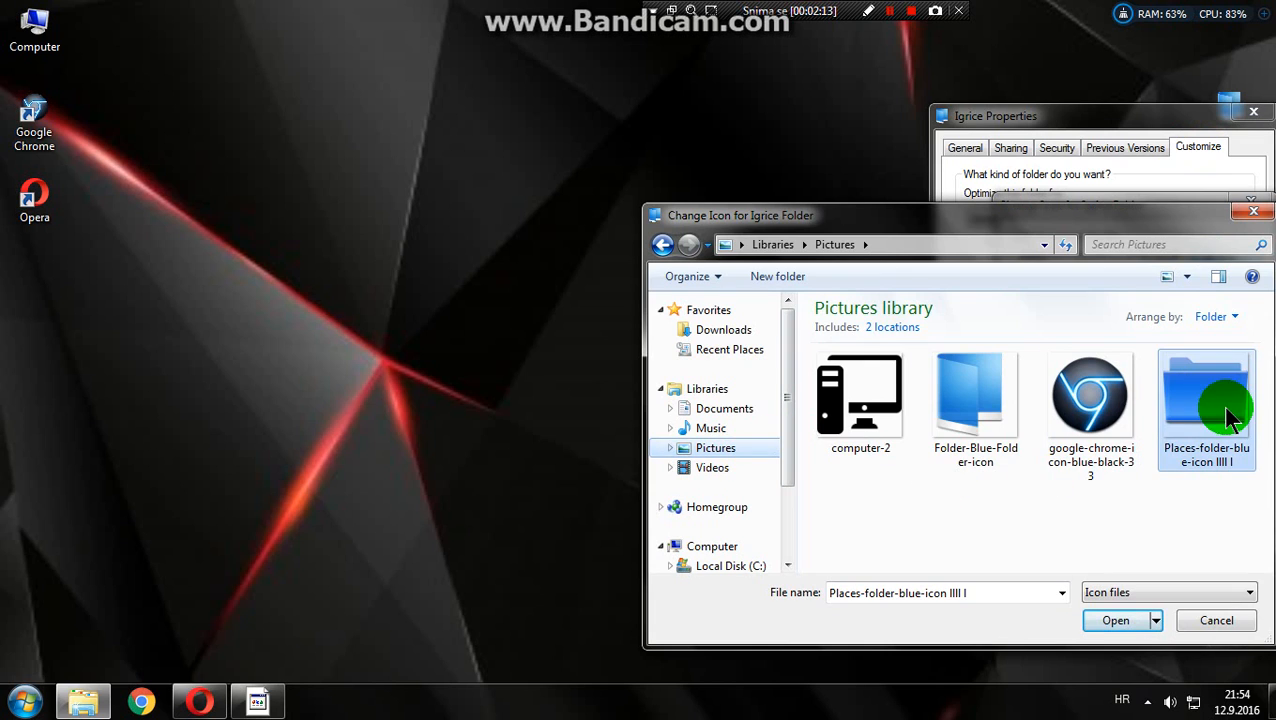
pyautogui.click(1112, 618)
pyautogui.click(1130, 500)
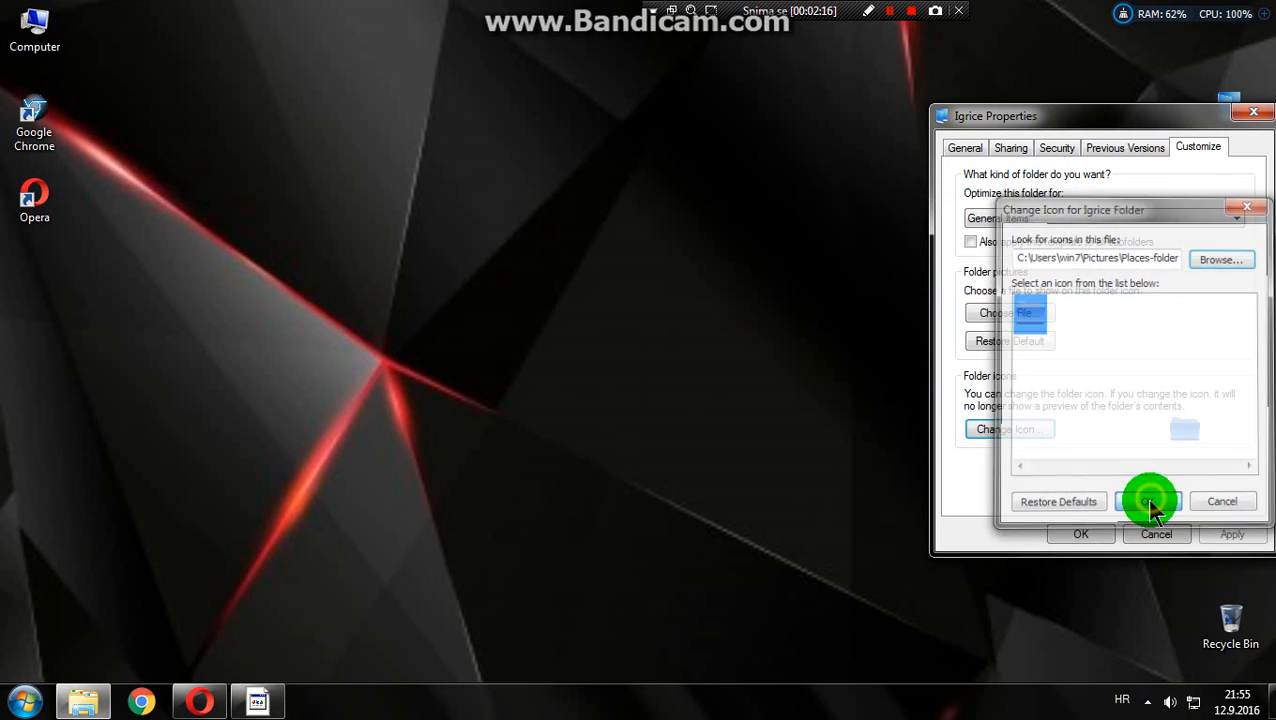
pyautogui.click(1230, 537)
pyautogui.click(1081, 534)
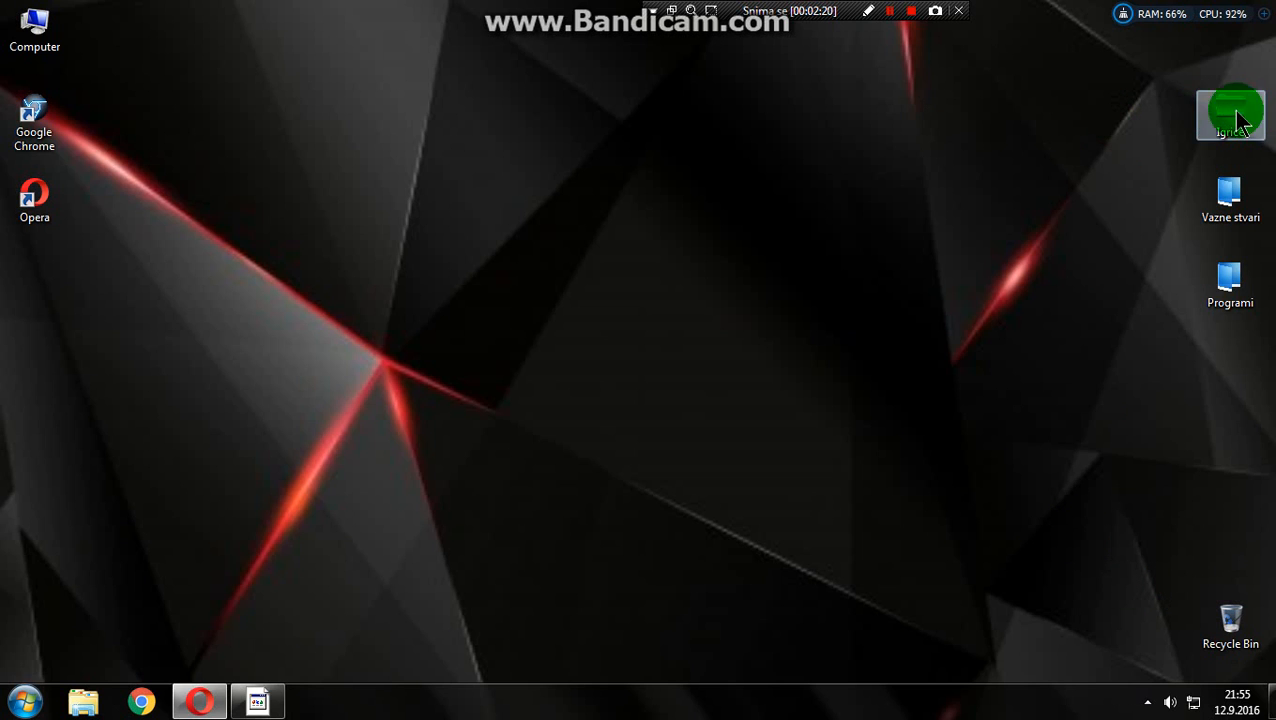
# Step: Open WordPad with a blank document and set the text format to bold italic, size 37
pyautogui.click(24, 702)
pyautogui.click(105, 371)
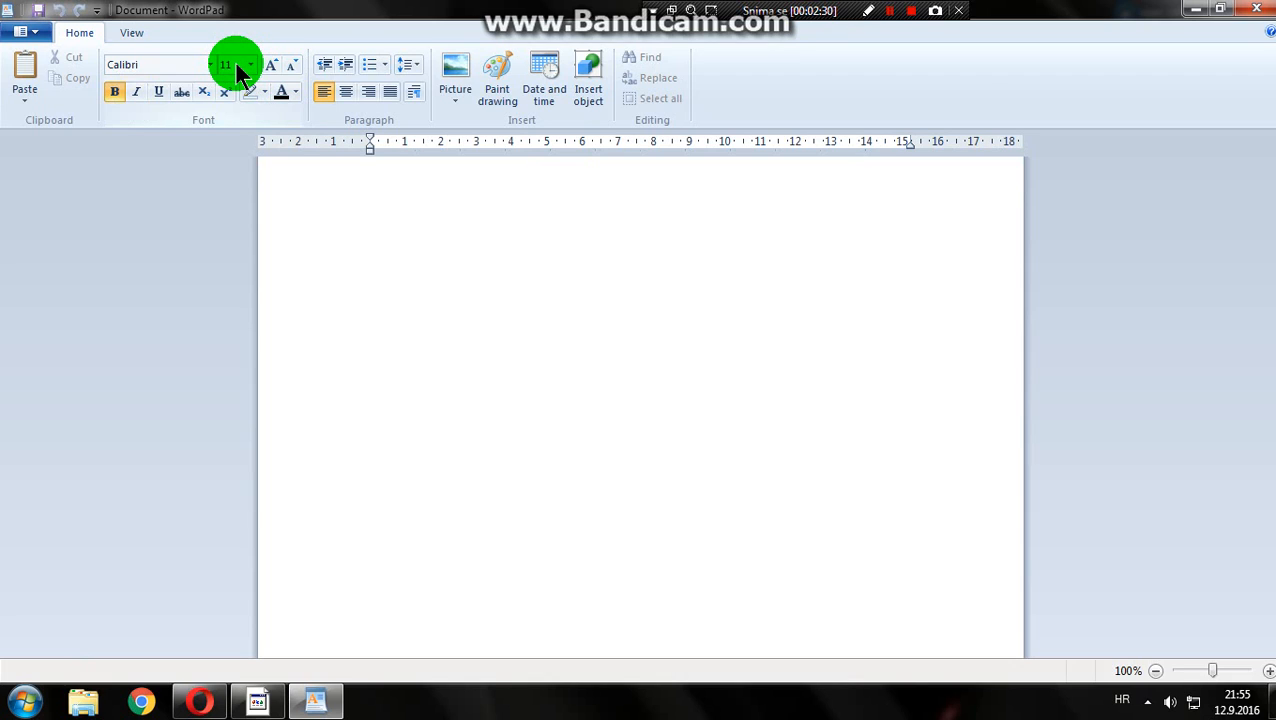
pyautogui.hotkey('ctrl', 'i')
pyautogui.click(235, 66)
pyautogui.write('37')
pyautogui.click(388, 181)
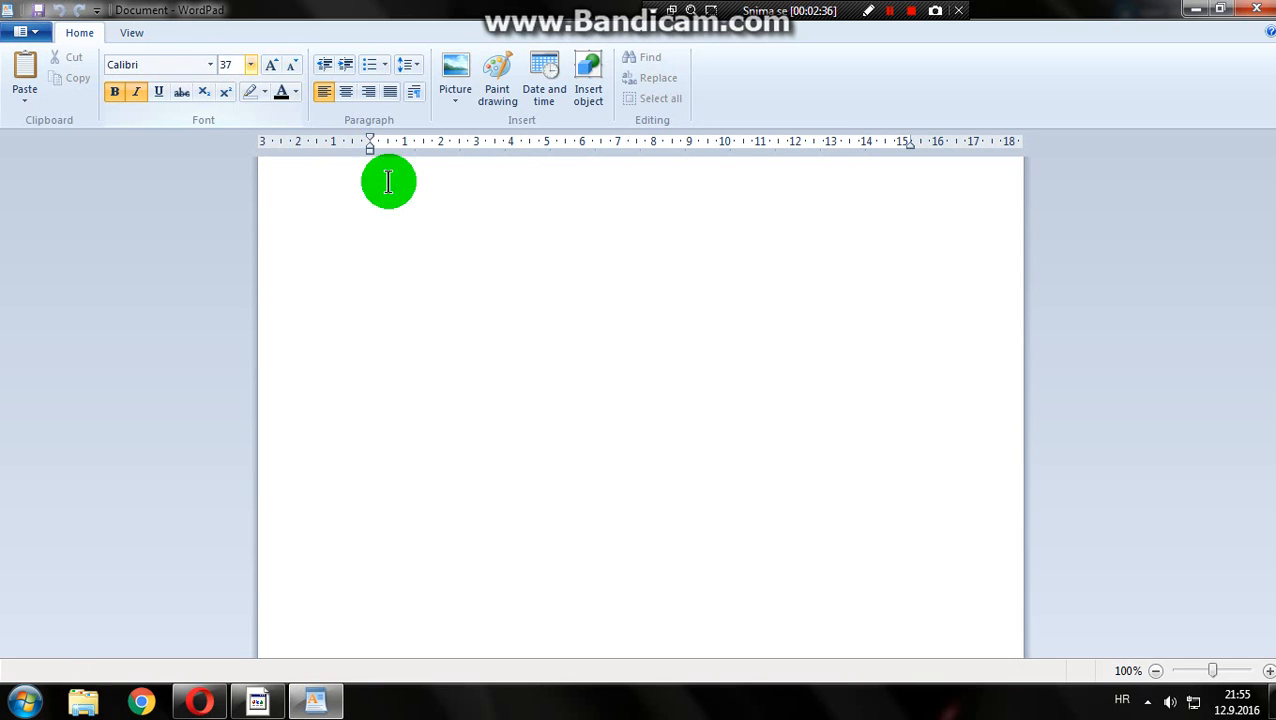
# Step: Write the note "nesmjete brisati iz foldera nista i premjestati ili ce vam taj plavi folder nestati" in the document
pyautogui.write('n')
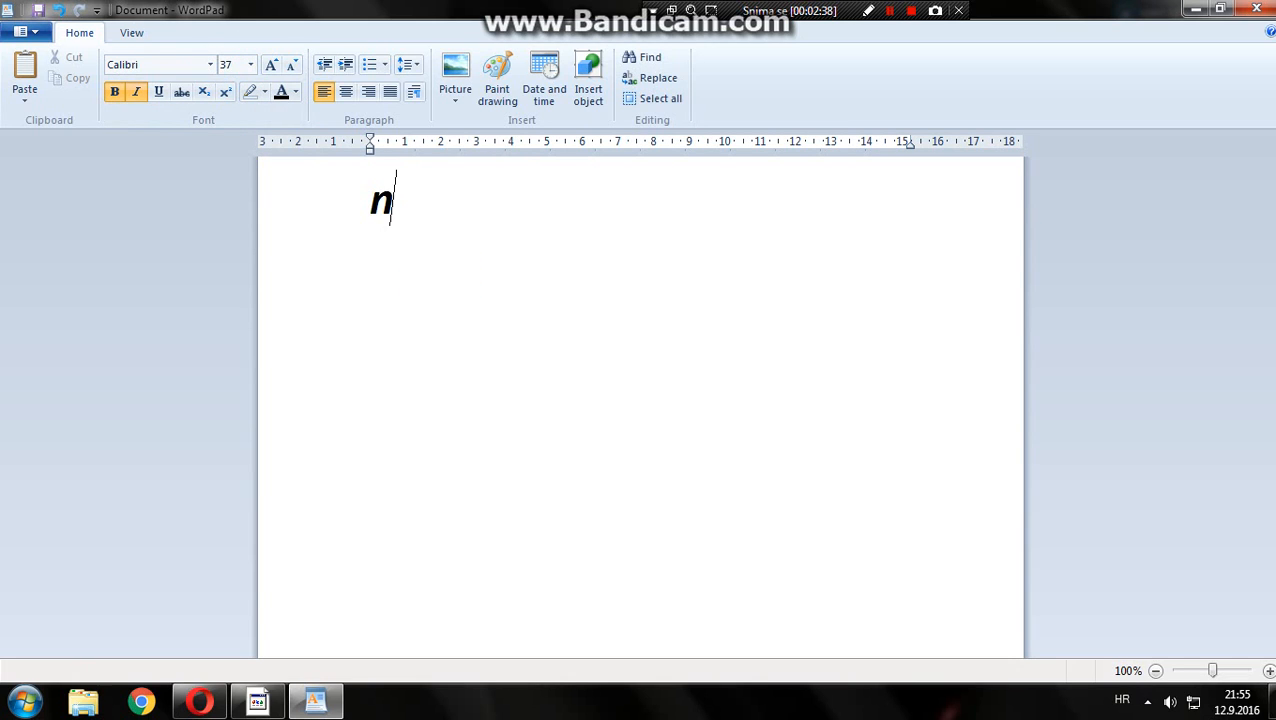
pyautogui.write('esmjet')
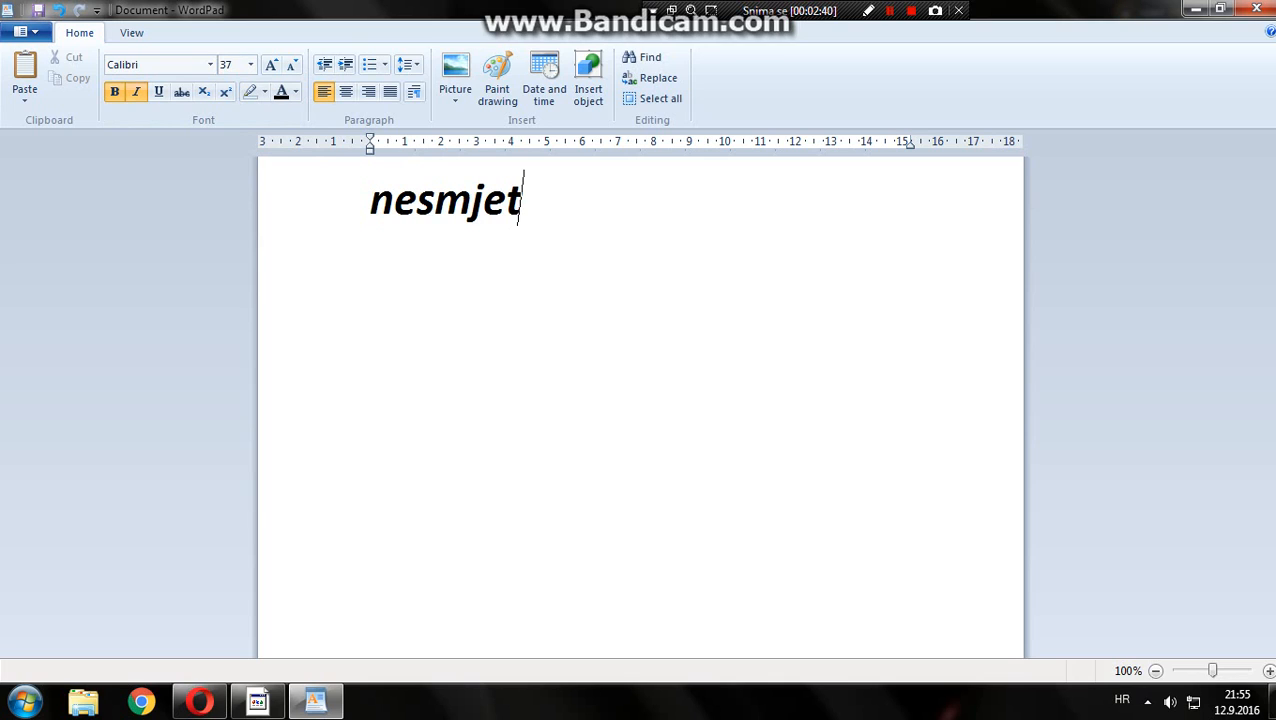
pyautogui.write('e brisati')
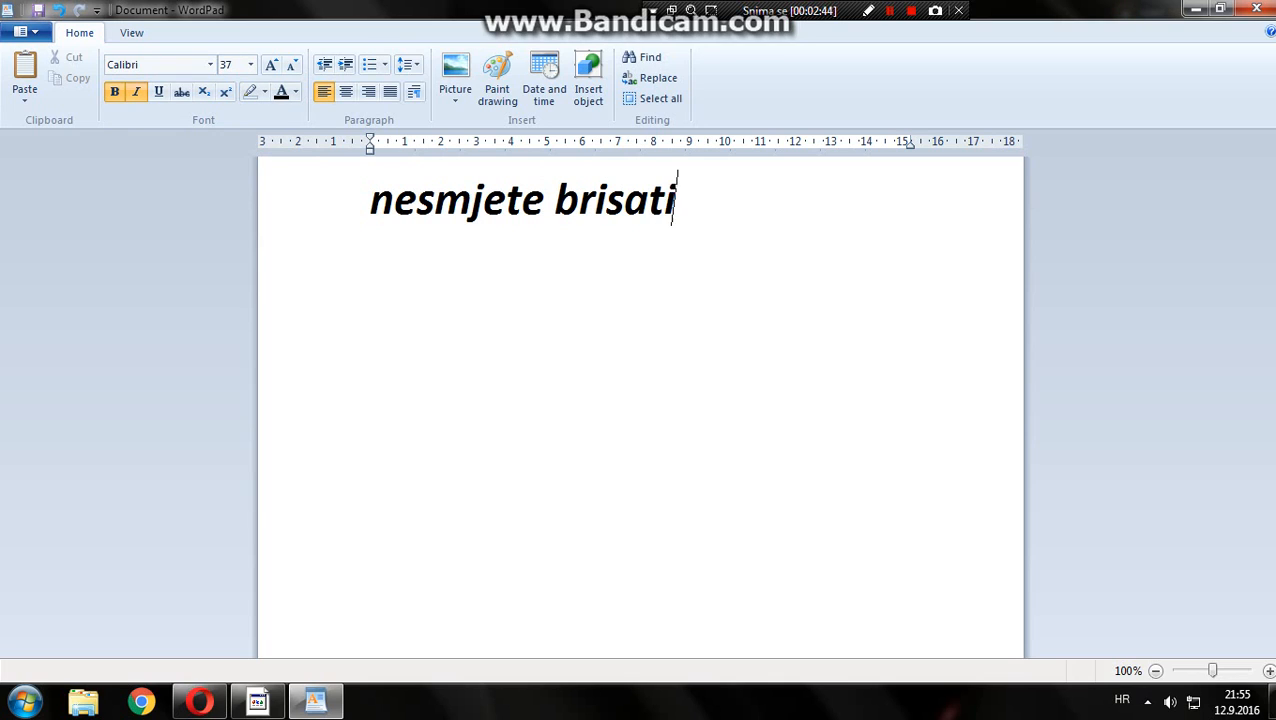
pyautogui.write(' iz fol')
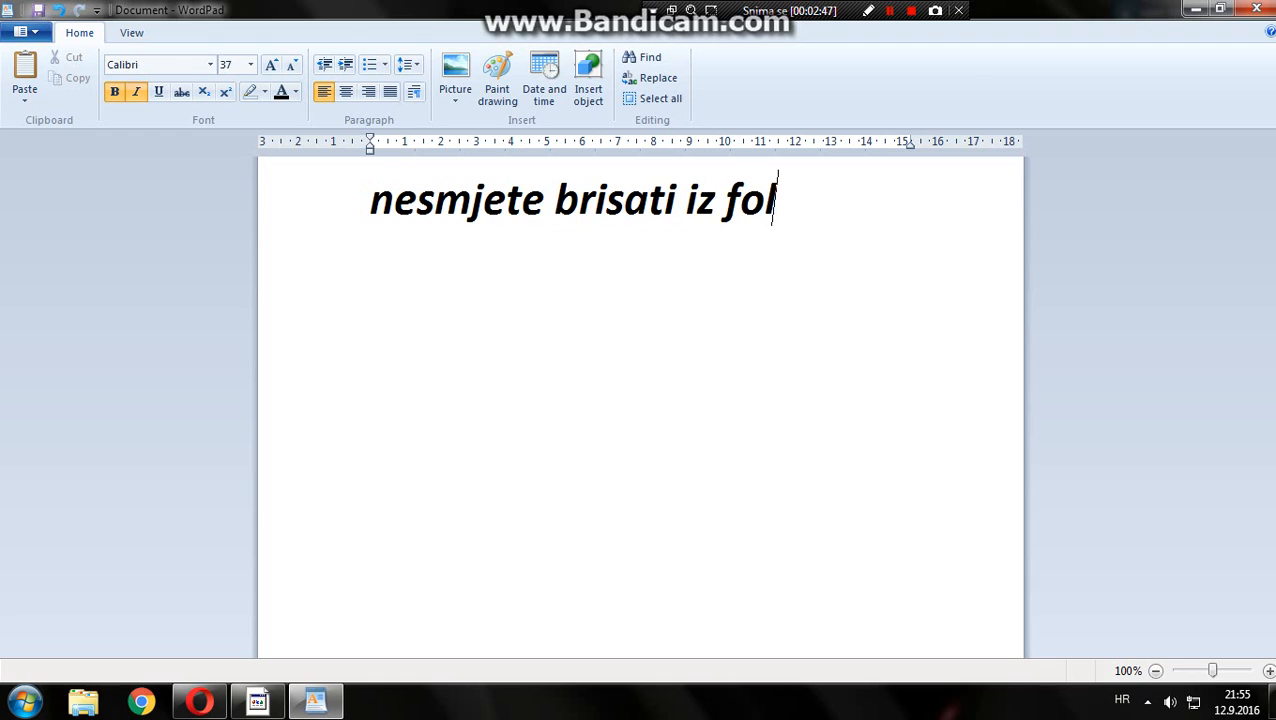
pyautogui.write('dera')
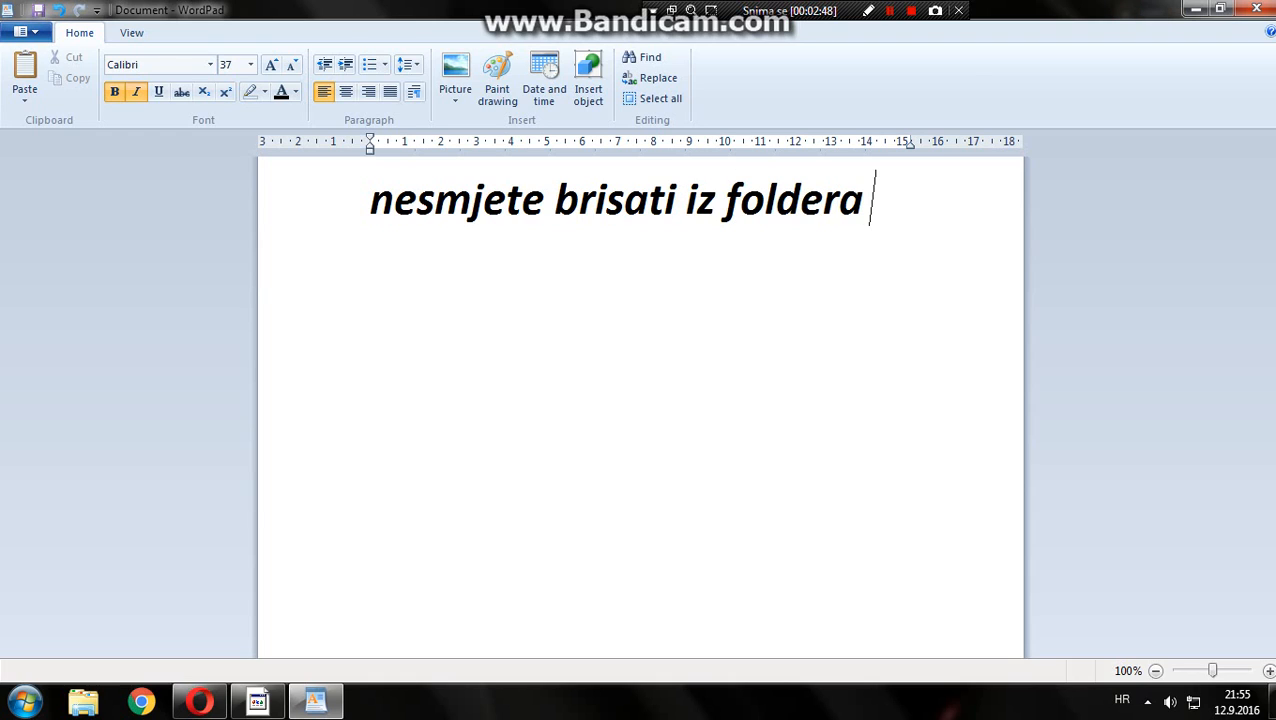
pyautogui.write(' nista i pr')
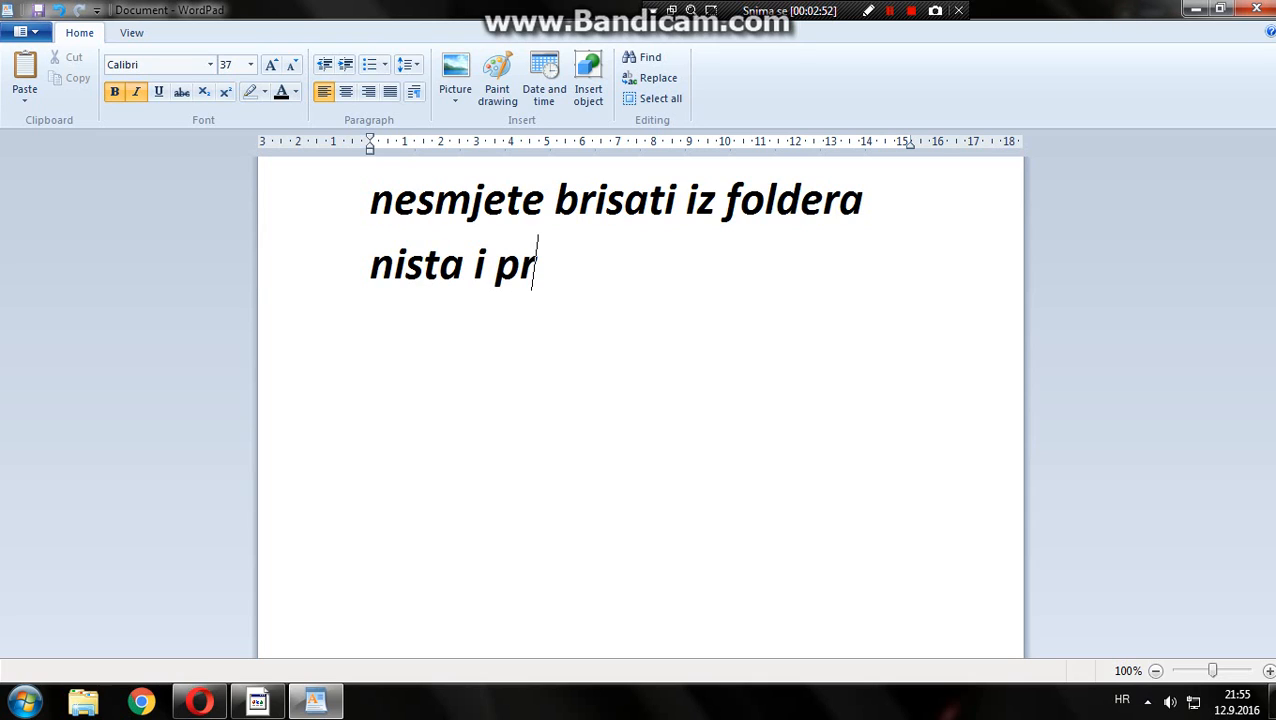
pyautogui.write('emjes')
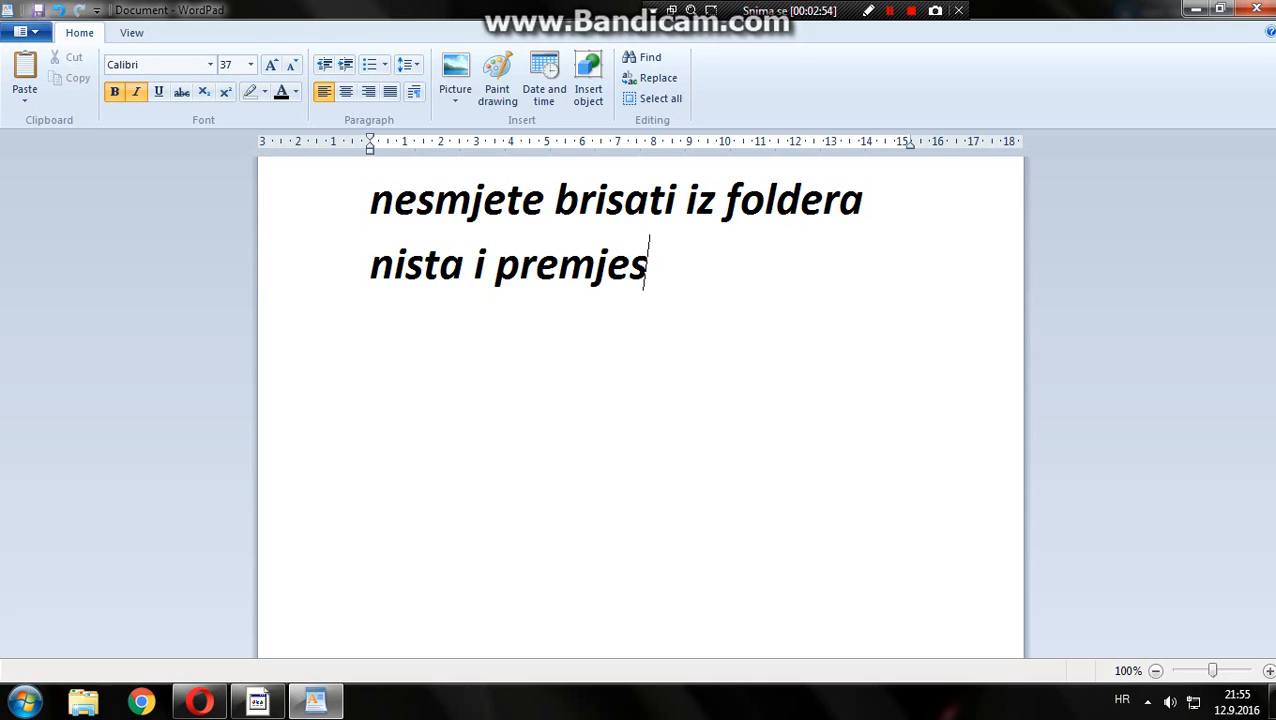
pyautogui.write('tati ili')
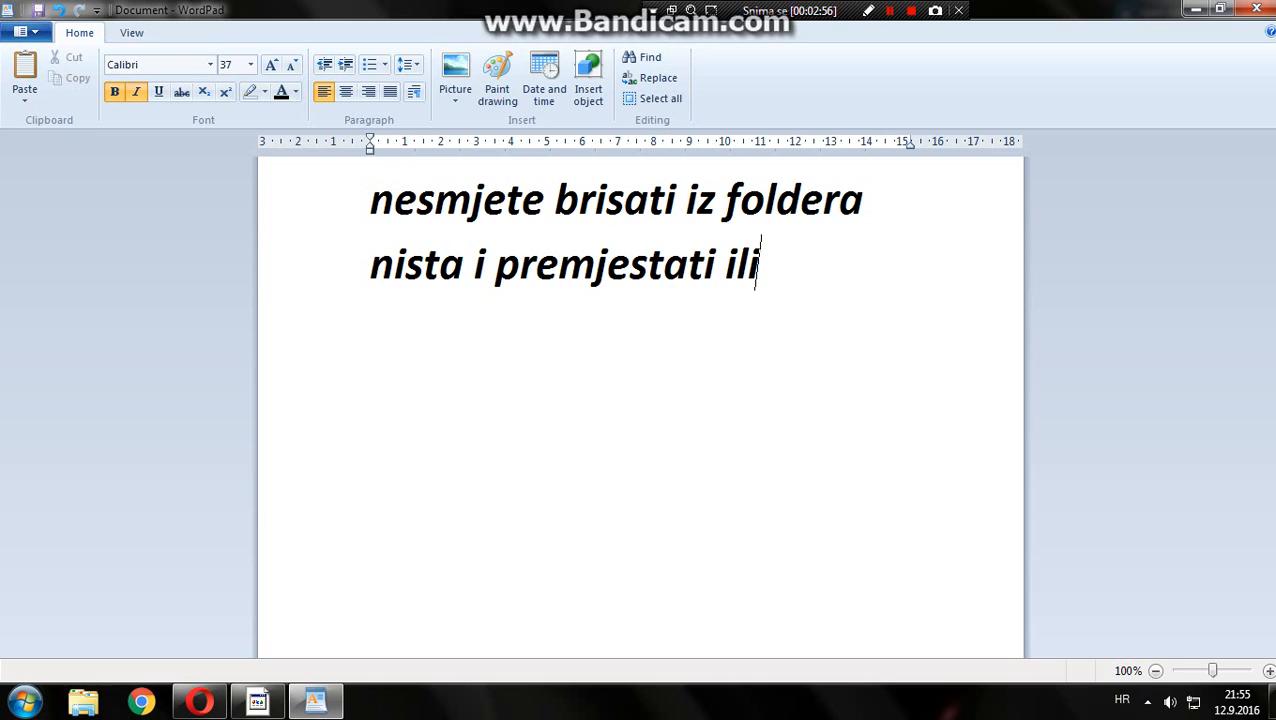
pyautogui.write(' ce ')
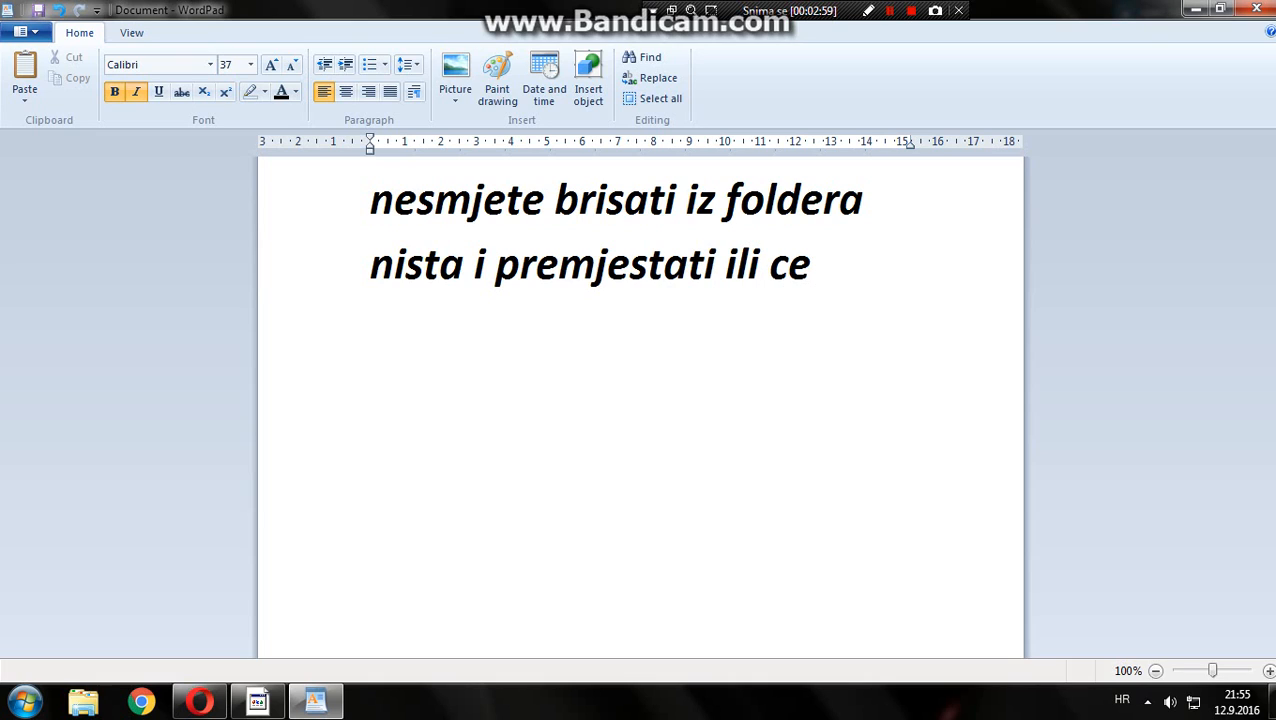
pyautogui.write('vam ')
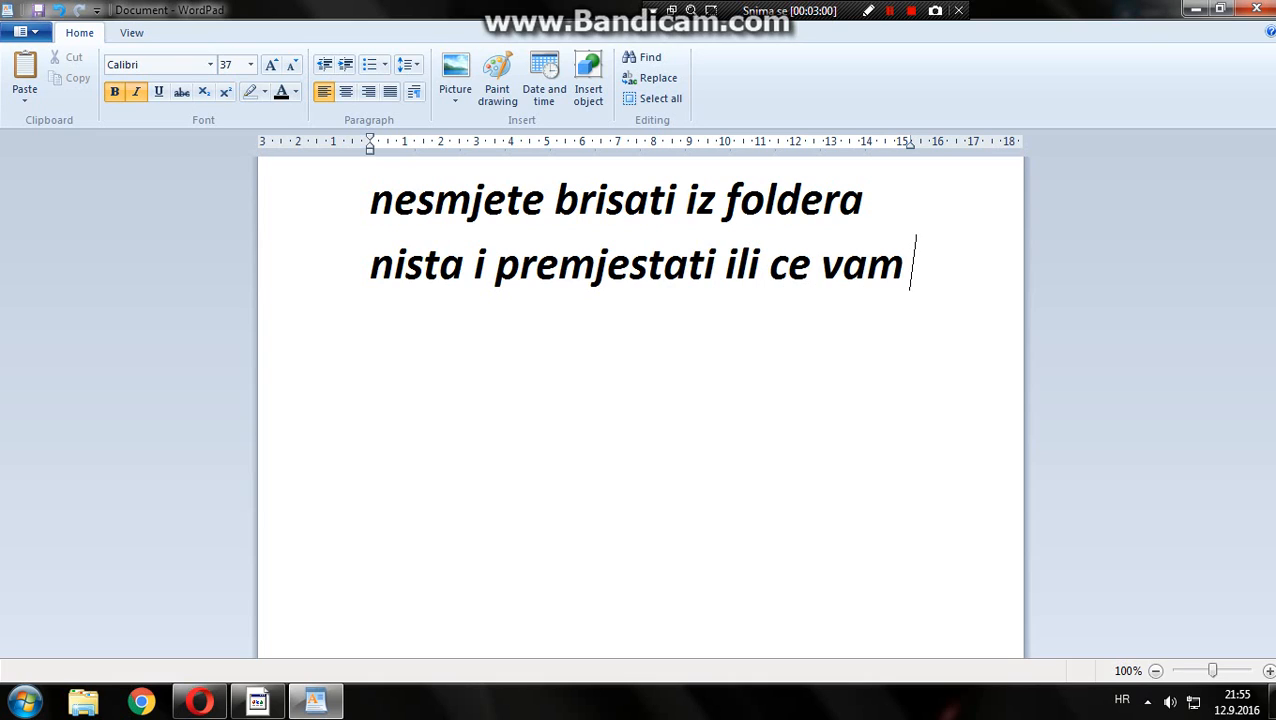
pyautogui.write('ta')
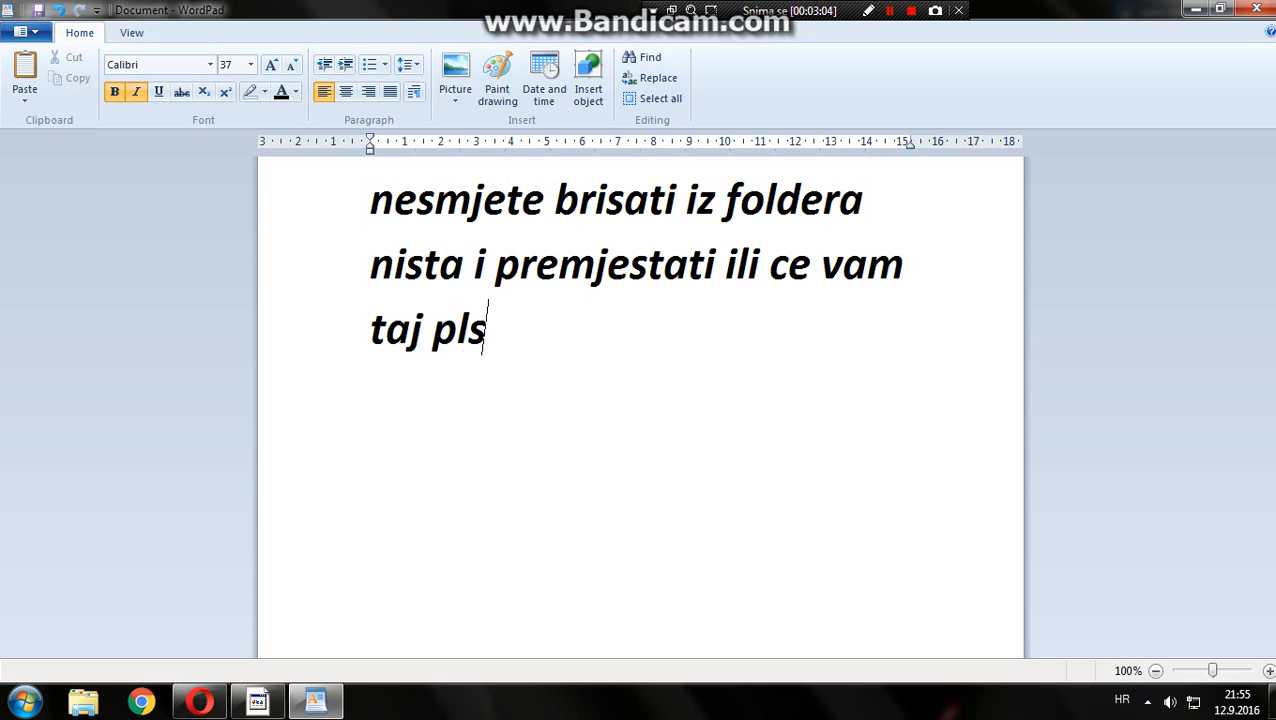
pyautogui.write('j plav')
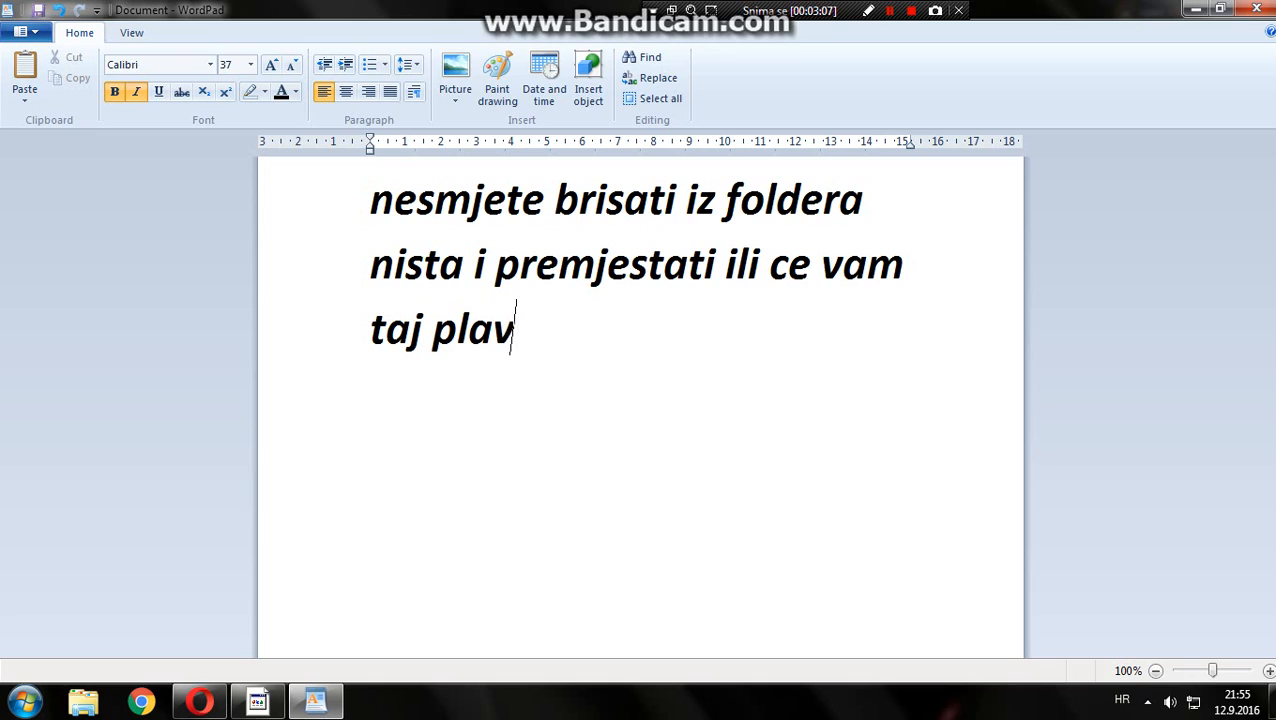
pyautogui.write('i fol')
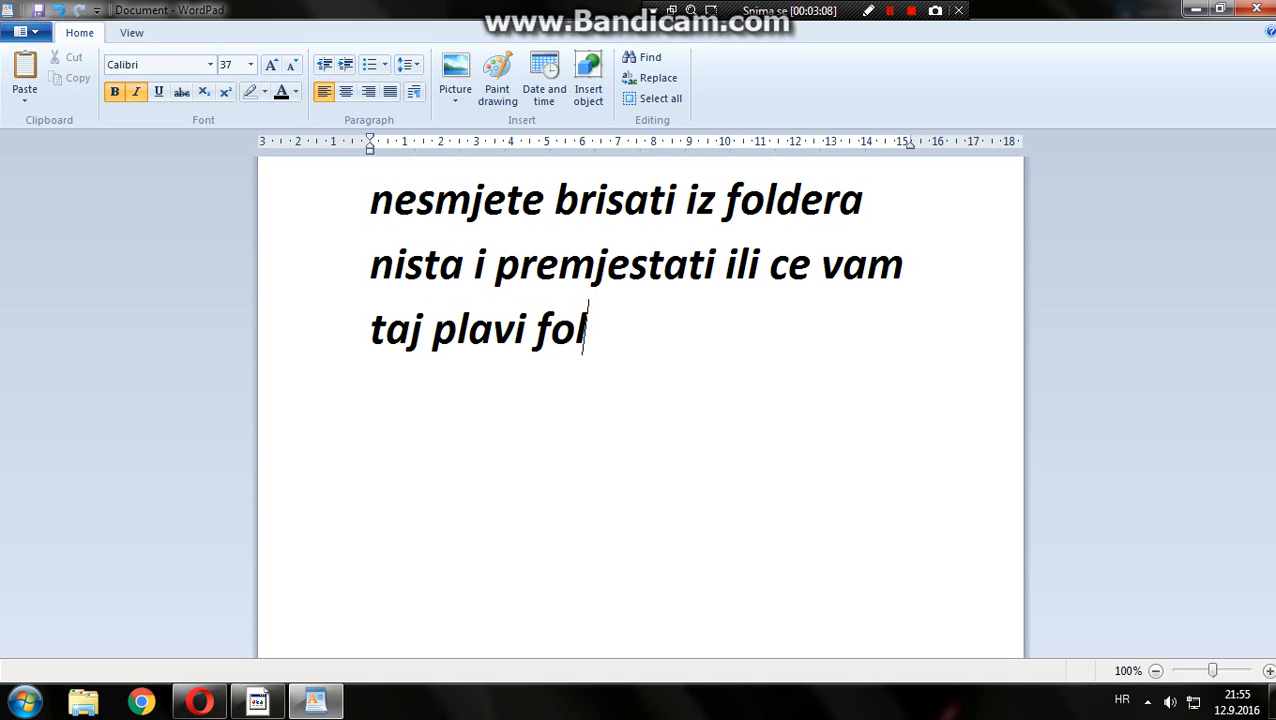
pyautogui.write('der nes')
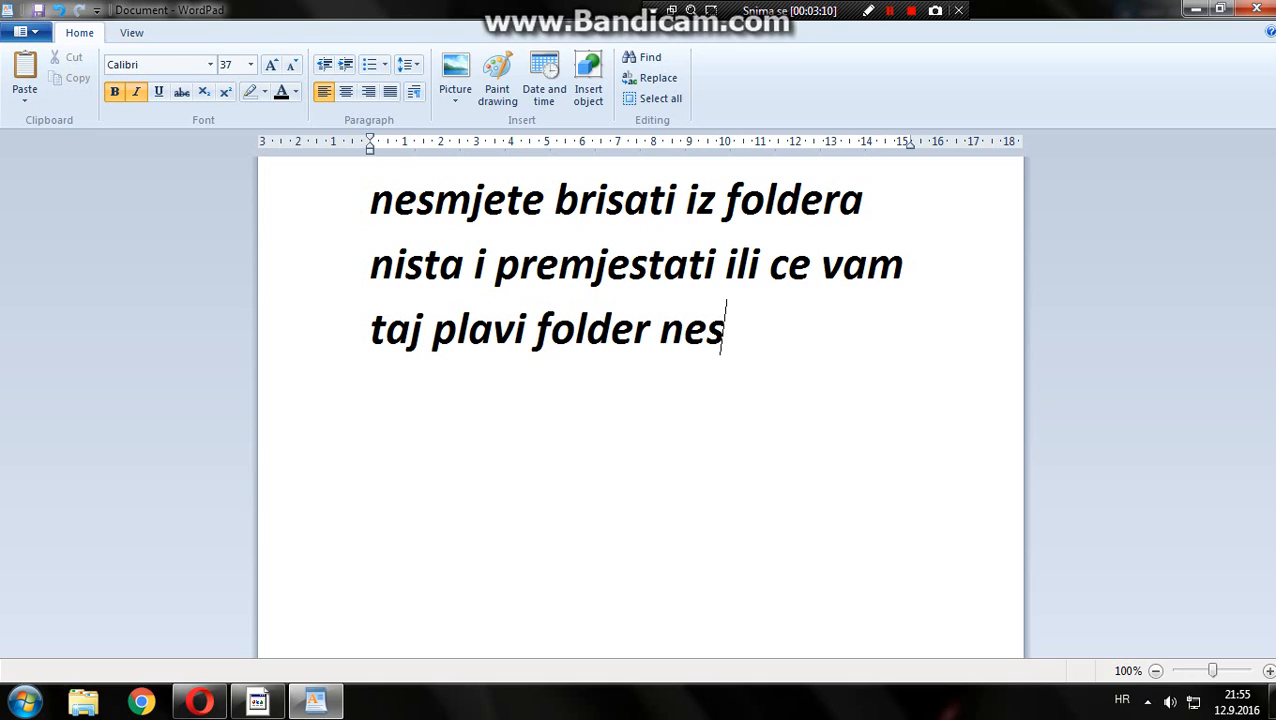
pyautogui.write('tati')
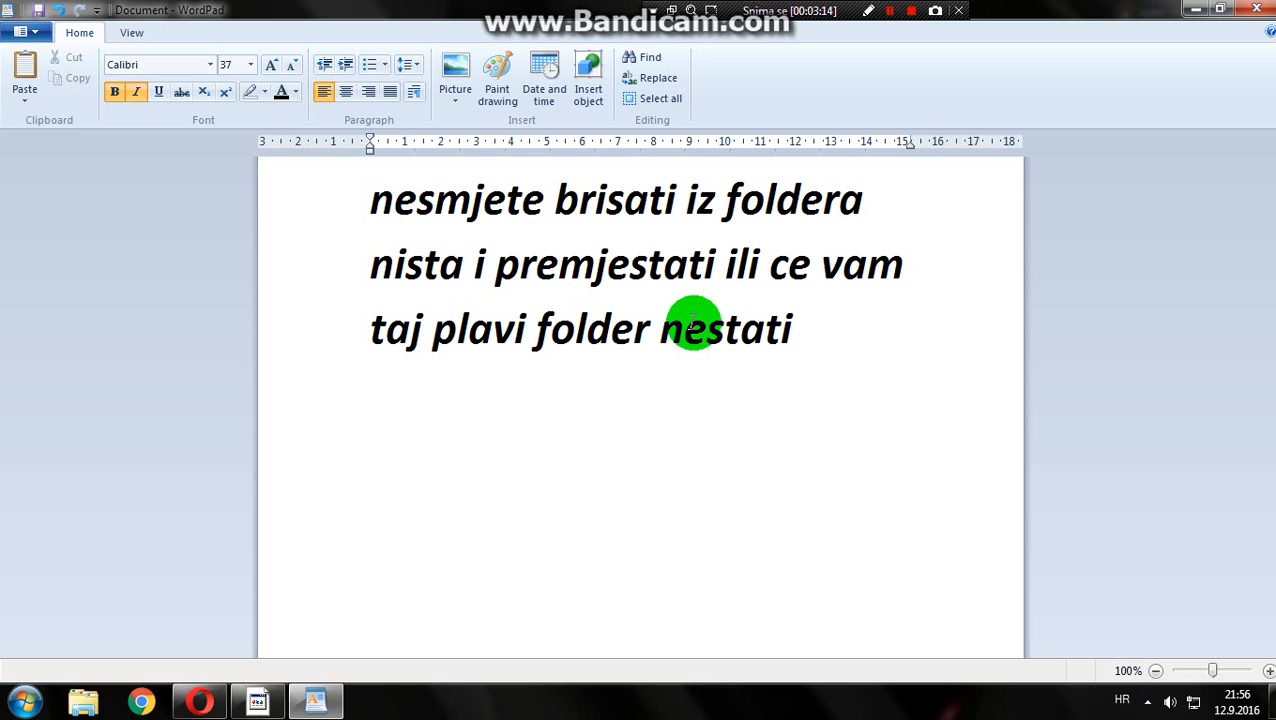
# Step: Delete all the note text and close WordPad without saving the document
pyautogui.moveTo(823, 327); pyautogui.dragTo(12, 130)
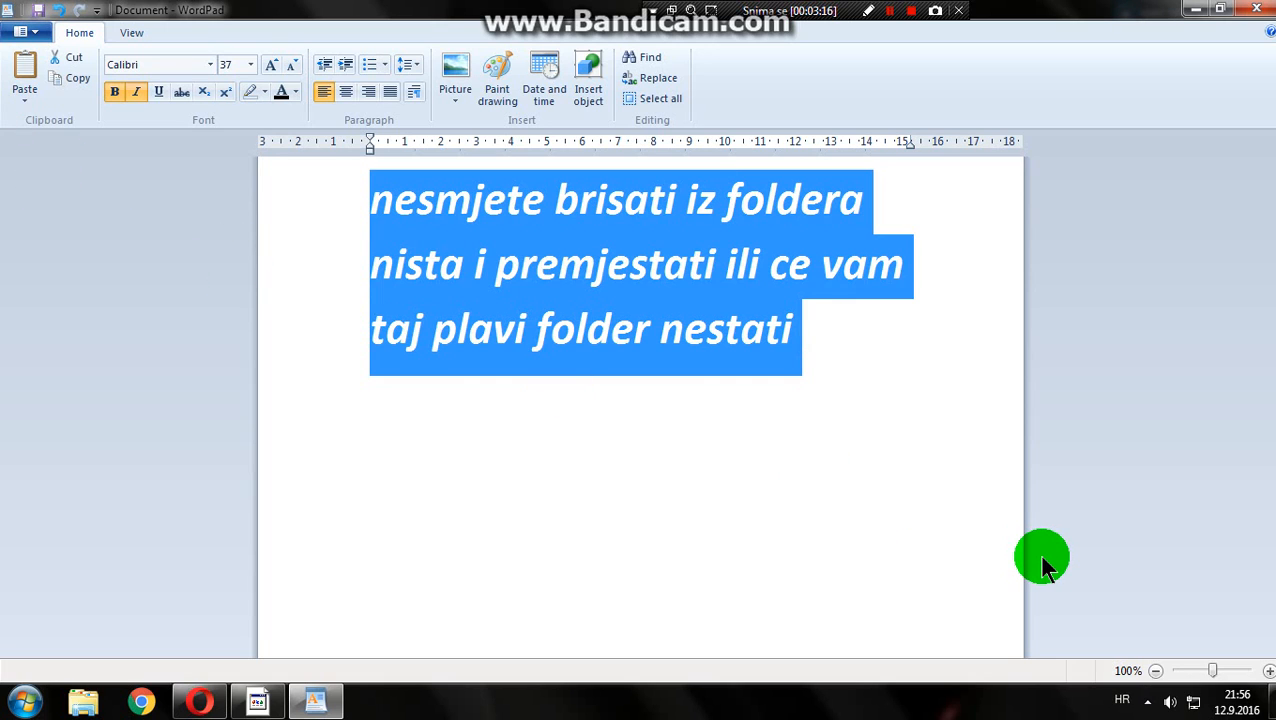
pyautogui.press('Delete')
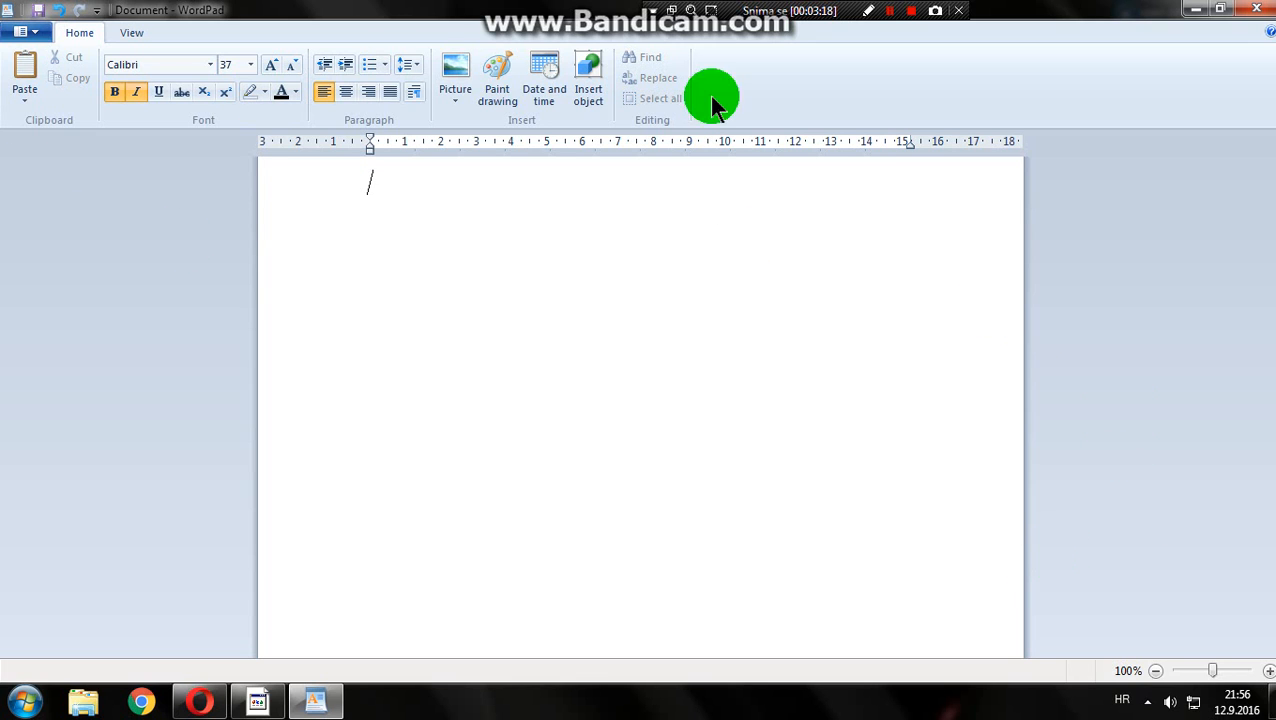
pyautogui.click(1256, 9)
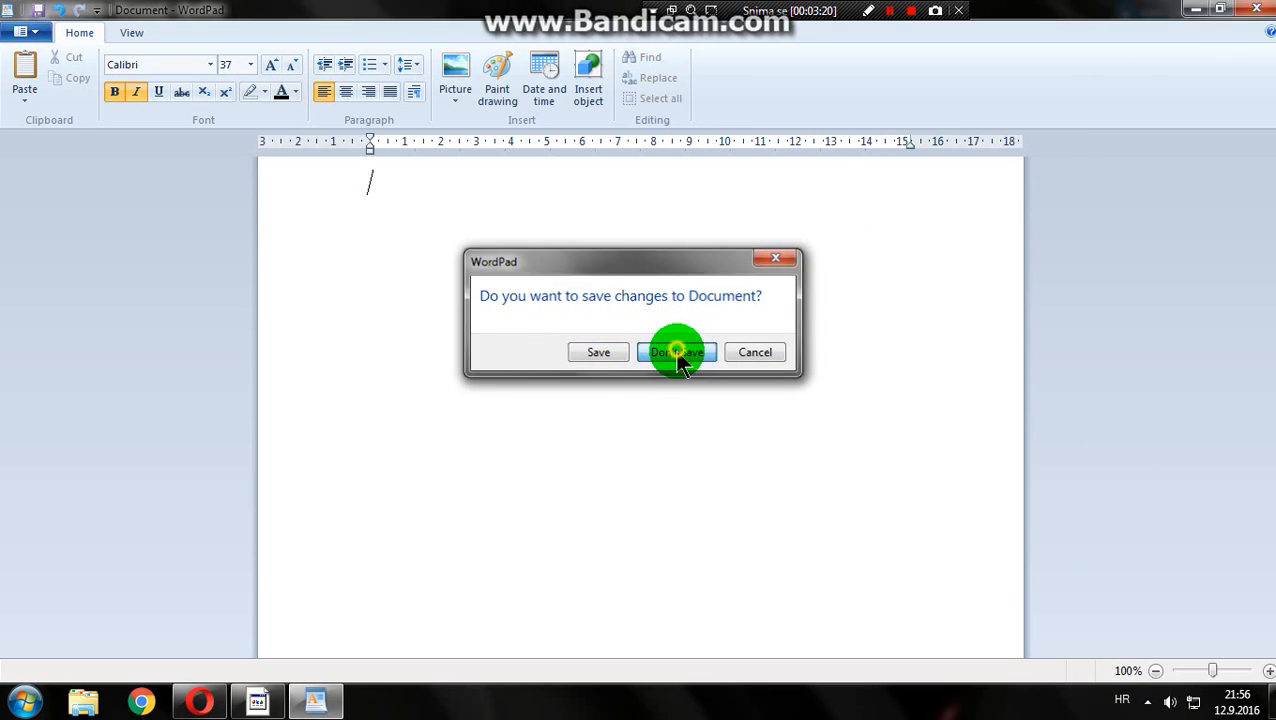
pyautogui.click(680, 353)
pyautogui.moveTo(1012, 118); pyautogui.dragTo(727, 318)
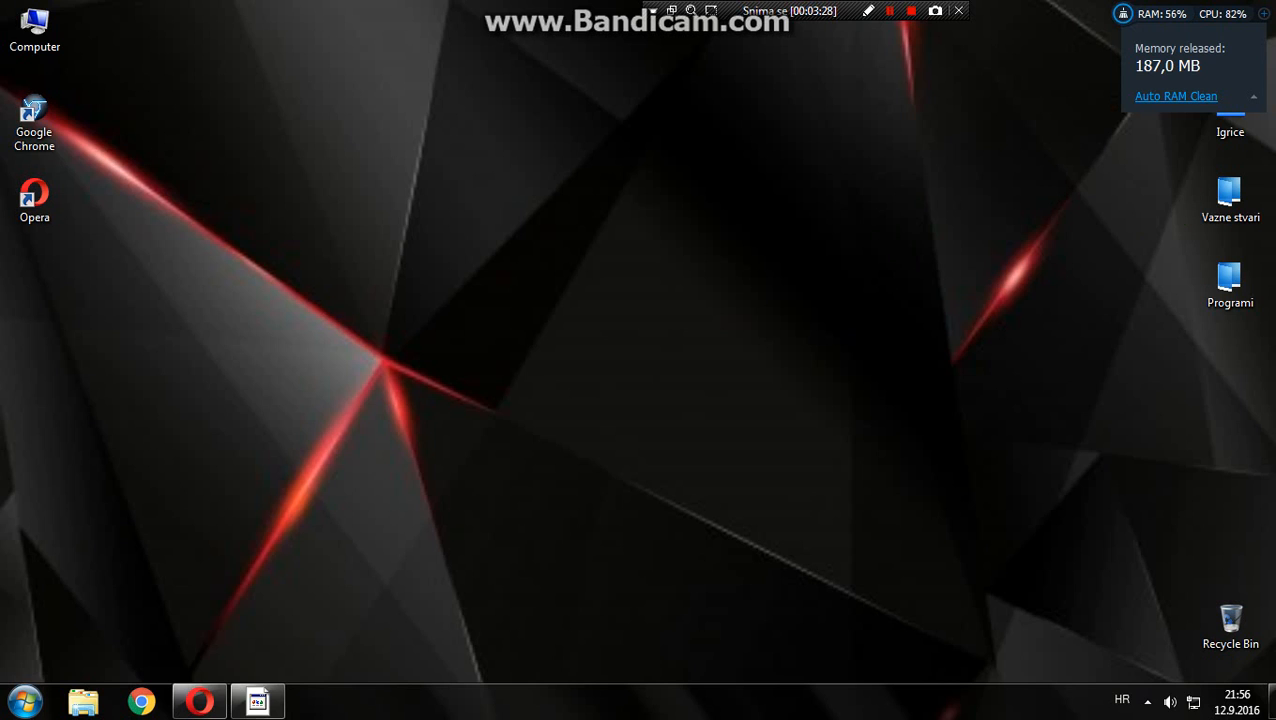
pyautogui.click(920, 182)
pyautogui.click(880, 38)
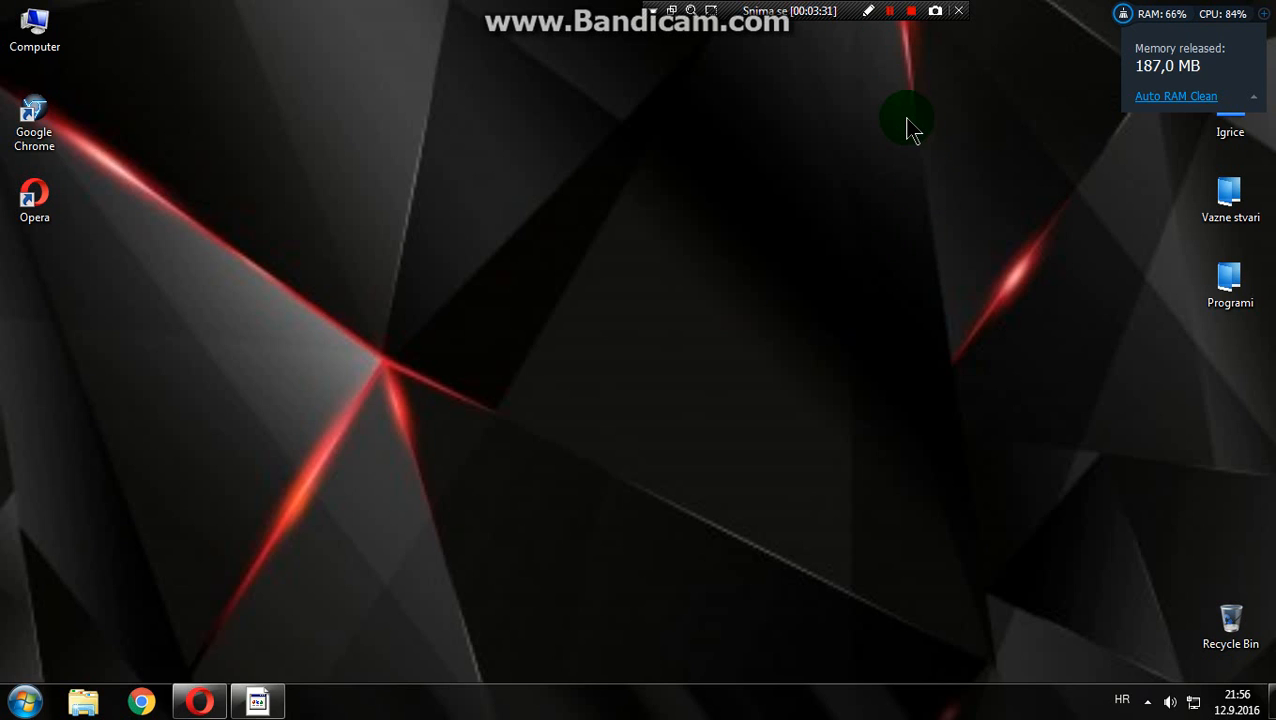